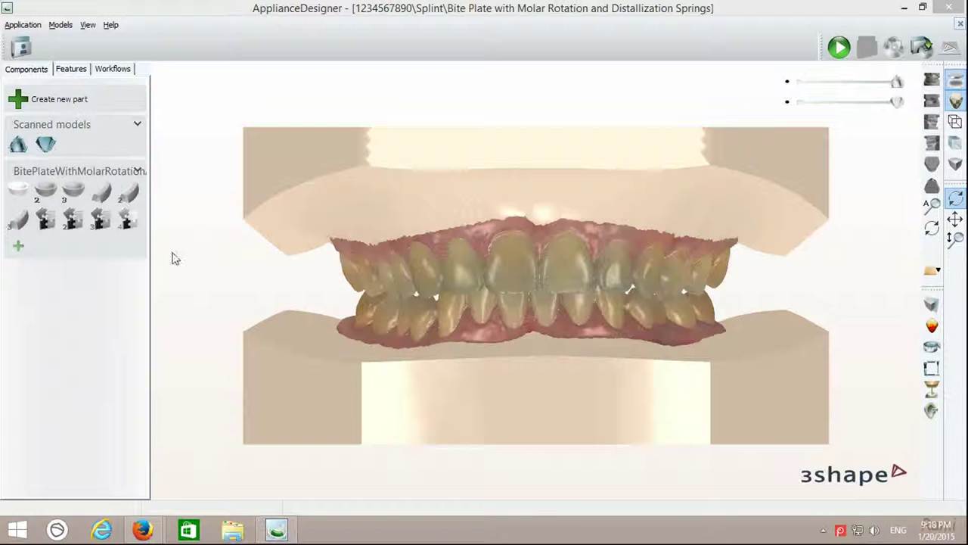
- Show the first anterior bite-plate part in occlusal view, adjust its transparency, and zoom in
{"action": "left_click", "coordinate": [933, 186]}
{"action": "left_click", "coordinate": [789, 101]}
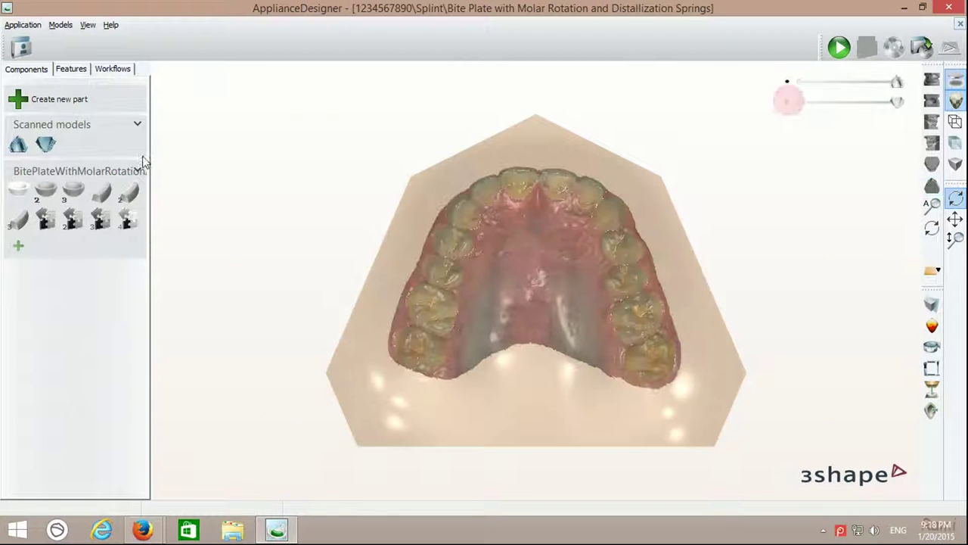
{"action": "double_click", "coordinate": [18, 190]}
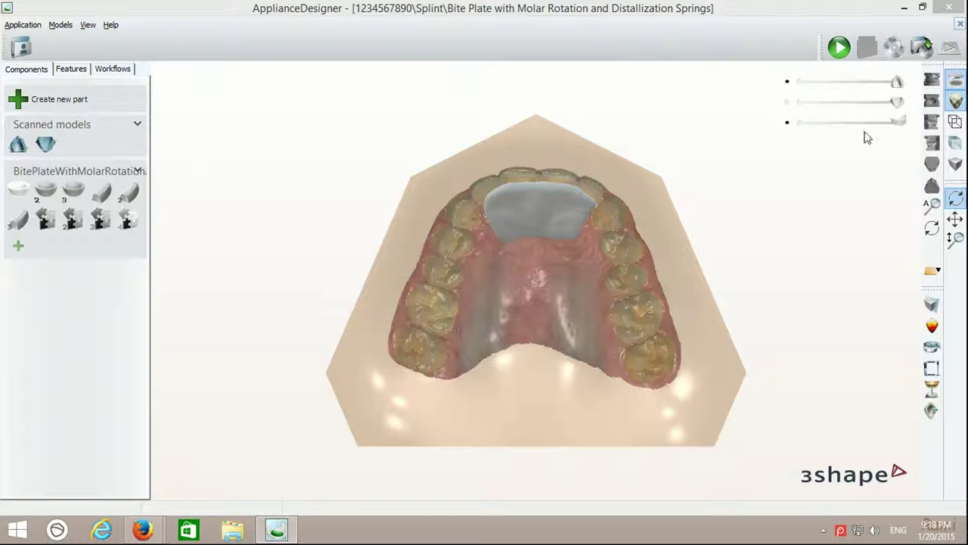
{"action": "left_click_drag", "start_coordinate": [897, 121], "coordinate": [878, 122]}
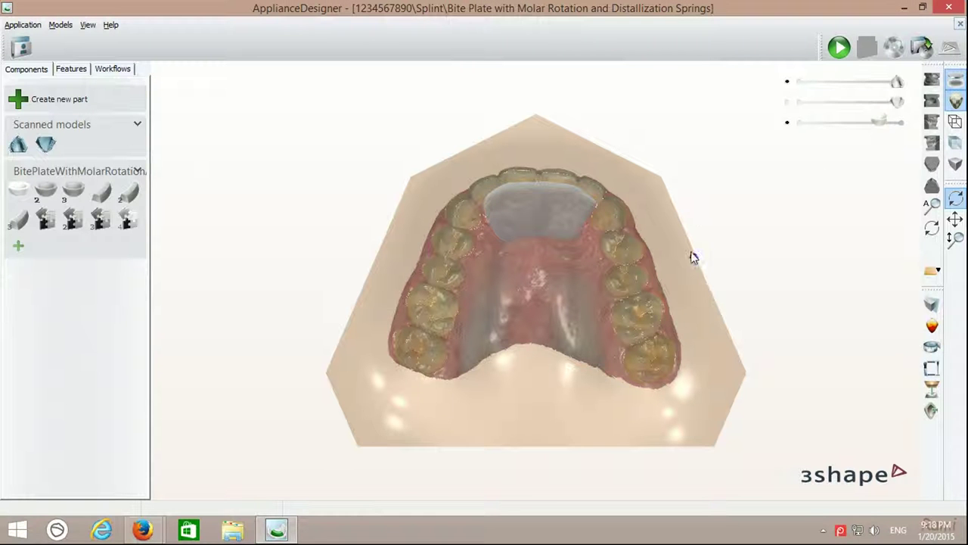
{"action": "scroll", "coordinate": [554, 212], "scroll_direction": "up", "scroll_amount": 3}
{"action": "scroll", "coordinate": [554, 214], "scroll_direction": "up", "scroll_amount": 3}
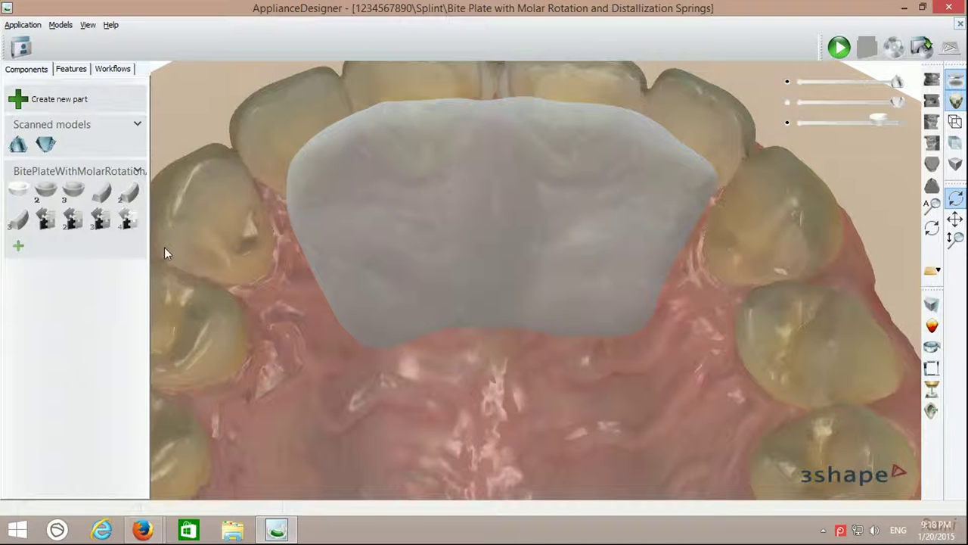
- Open the molar band part, accept its insertion direction, and inspect the molar spline at 1.2mm thickness
{"action": "double_click", "coordinate": [45, 190]}
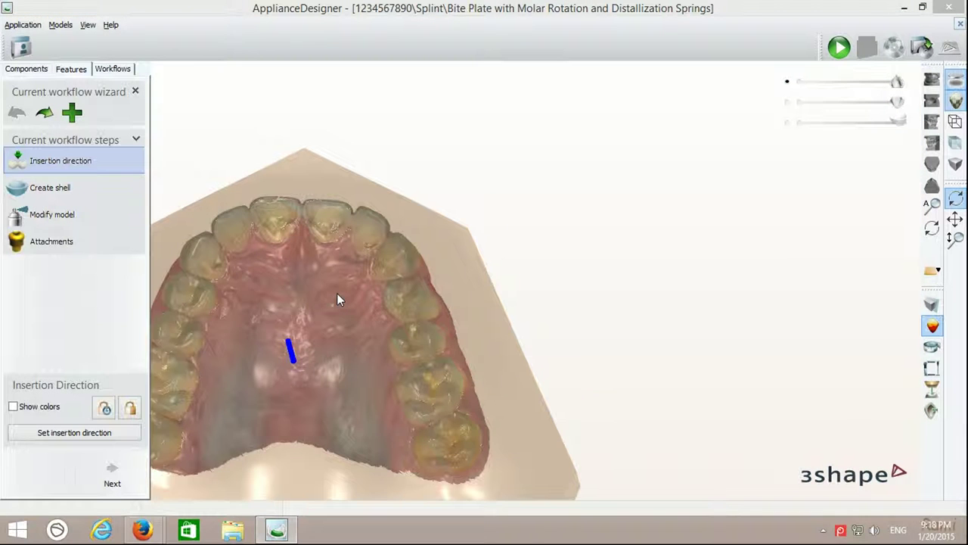
{"action": "right_click_drag", "start_coordinate": [220, 369], "coordinate": [257, 383]}
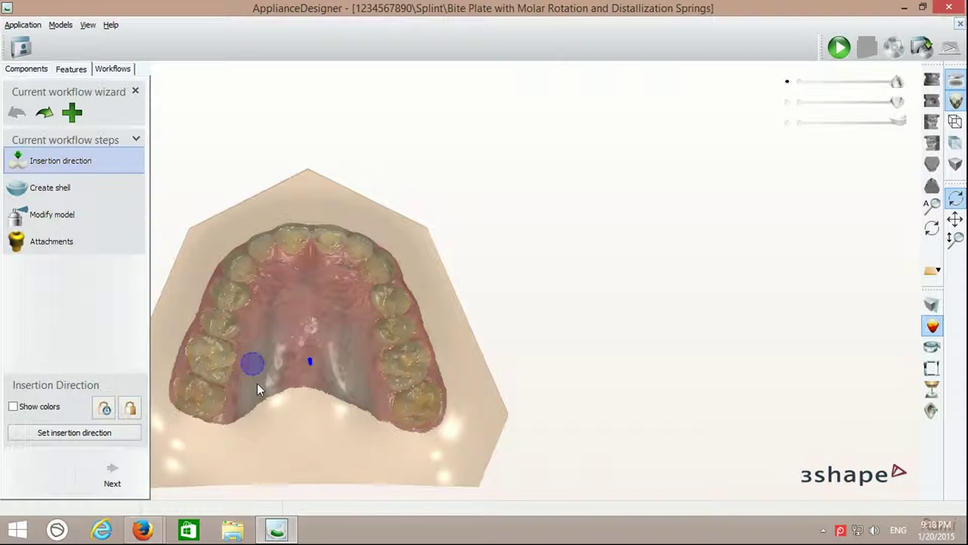
{"action": "left_click", "coordinate": [113, 473]}
{"action": "mouse_move", "coordinate": [239, 463]}
{"action": "right_mouse_down"}
{"action": "mouse_move", "coordinate": [253, 360]}
{"action": "mouse_move", "coordinate": [319, 385]}
{"action": "right_mouse_up"}
{"action": "scroll", "coordinate": [379, 371], "scroll_direction": "up", "scroll_amount": 5}
{"action": "mouse_move", "coordinate": [475, 362]}
{"action": "right_mouse_down"}
{"action": "mouse_move", "coordinate": [379, 383]}
{"action": "mouse_move", "coordinate": [387, 434]}
{"action": "right_mouse_up"}
{"action": "scroll", "coordinate": [397, 420], "scroll_direction": "down", "scroll_amount": 10}
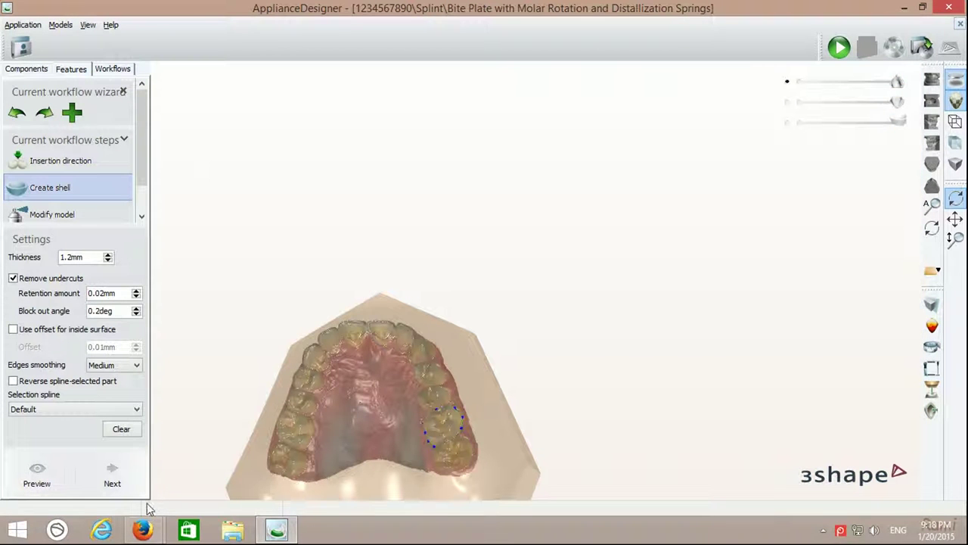
- Compute the band shell from the molar spline and proceed to the Modify model sculpting step
{"action": "left_click", "coordinate": [133, 478]}
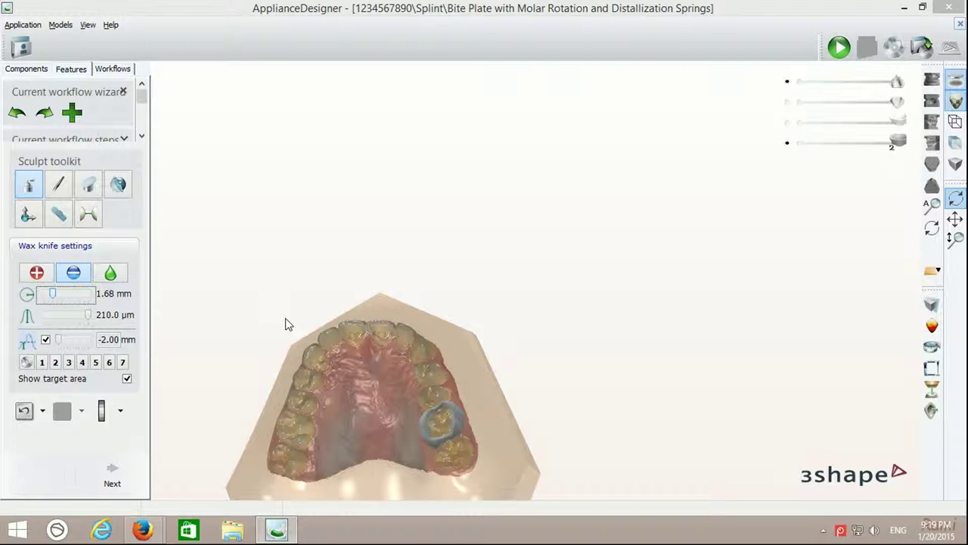
- Inspect the blue molar ring, then apply sculpting to bring up the DrillHole 16x30 attachment
{"action": "scroll", "coordinate": [368, 303], "scroll_direction": "up", "scroll_amount": 5}
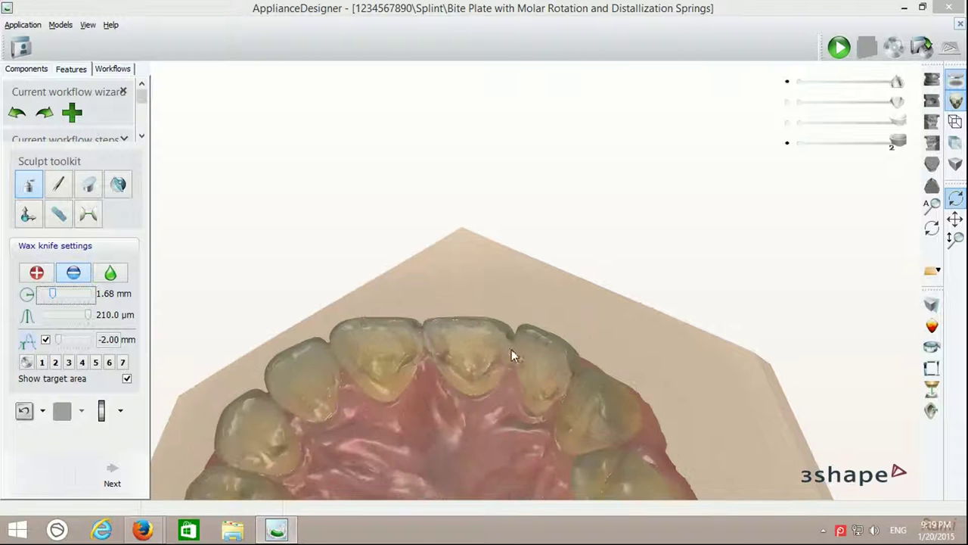
{"action": "mouse_move", "coordinate": [428, 456]}
{"action": "right_mouse_down"}
{"action": "mouse_move", "coordinate": [448, 266]}
{"action": "mouse_move", "coordinate": [433, 320]}
{"action": "mouse_move", "coordinate": [529, 281]}
{"action": "mouse_move", "coordinate": [514, 301]}
{"action": "mouse_move", "coordinate": [519, 320]}
{"action": "mouse_move", "coordinate": [372, 303]}
{"action": "mouse_move", "coordinate": [454, 368]}
{"action": "right_mouse_up"}
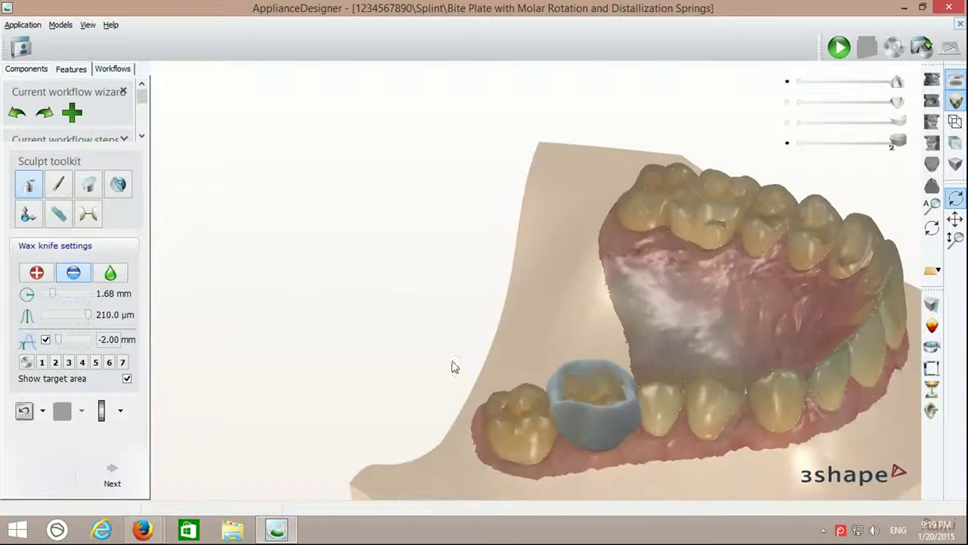
{"action": "scroll", "coordinate": [622, 421], "scroll_direction": "up", "scroll_amount": 5}
{"action": "mouse_move", "coordinate": [634, 422]}
{"action": "right_mouse_down"}
{"action": "mouse_move", "coordinate": [634, 405]}
{"action": "mouse_move", "coordinate": [641, 433]}
{"action": "right_mouse_up"}
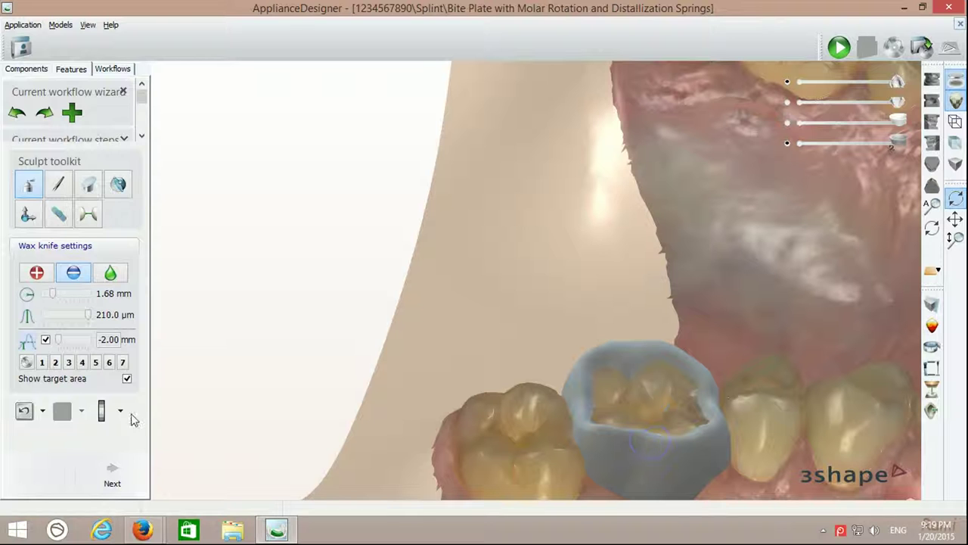
{"action": "left_click", "coordinate": [137, 475]}
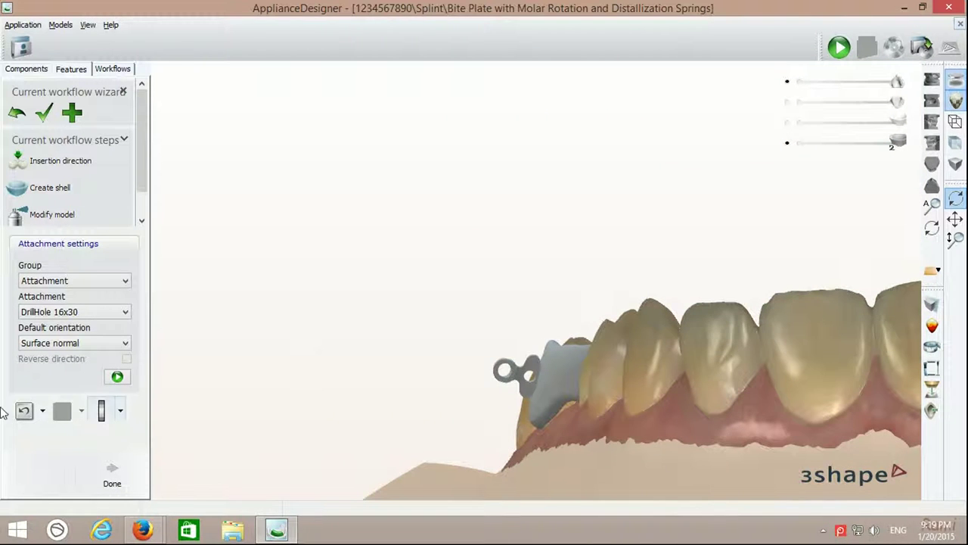
- Undo the attachment changes back to the sculpted wax addition
{"action": "left_click", "coordinate": [25, 411]}
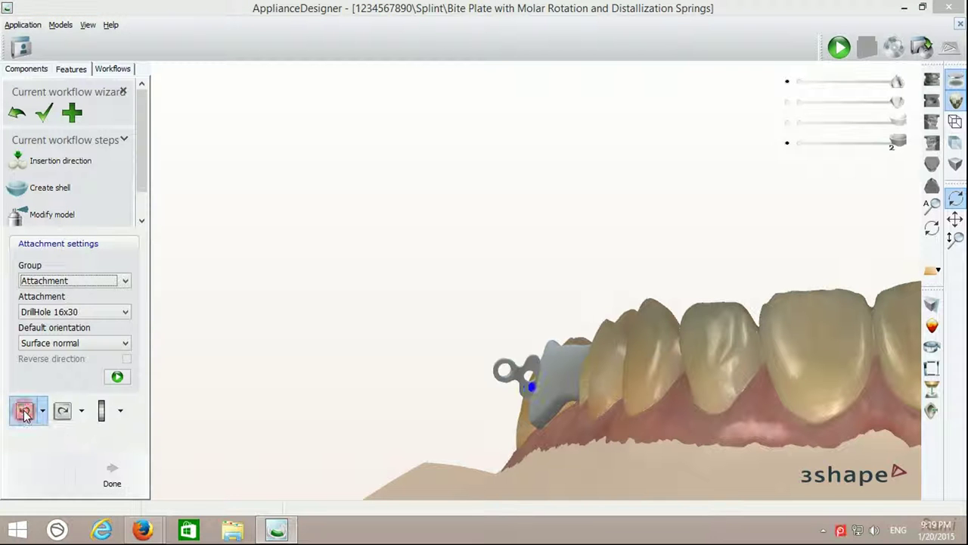
{"action": "left_click", "coordinate": [24, 411]}
{"action": "left_click", "coordinate": [24, 412]}
{"action": "left_click", "coordinate": [24, 412]}
{"action": "left_click", "coordinate": [24, 411]}
{"action": "left_click", "coordinate": [24, 412]}
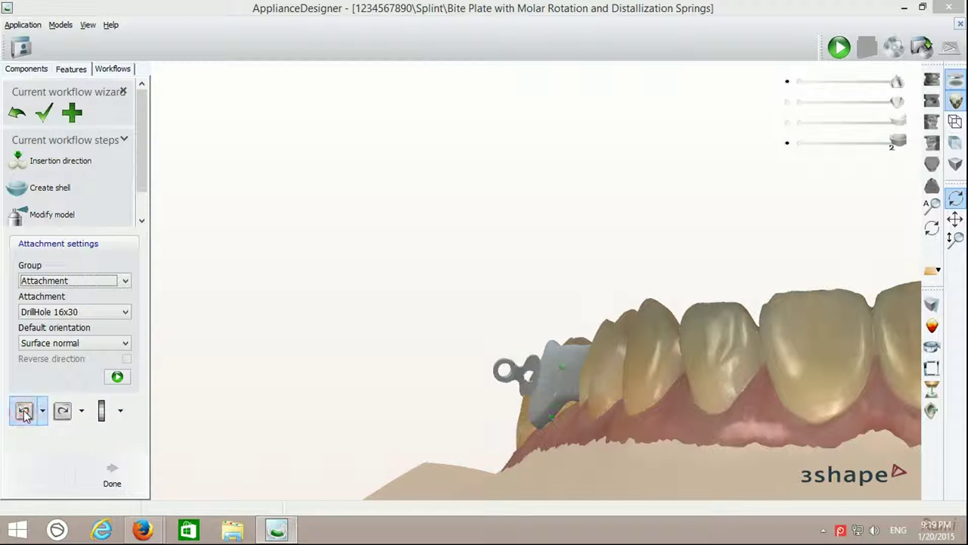
{"action": "left_click", "coordinate": [24, 412]}
{"action": "scroll", "coordinate": [290, 373], "scroll_direction": "up", "scroll_amount": 2}
{"action": "scroll", "coordinate": [350, 380], "scroll_direction": "up", "scroll_amount": 2}
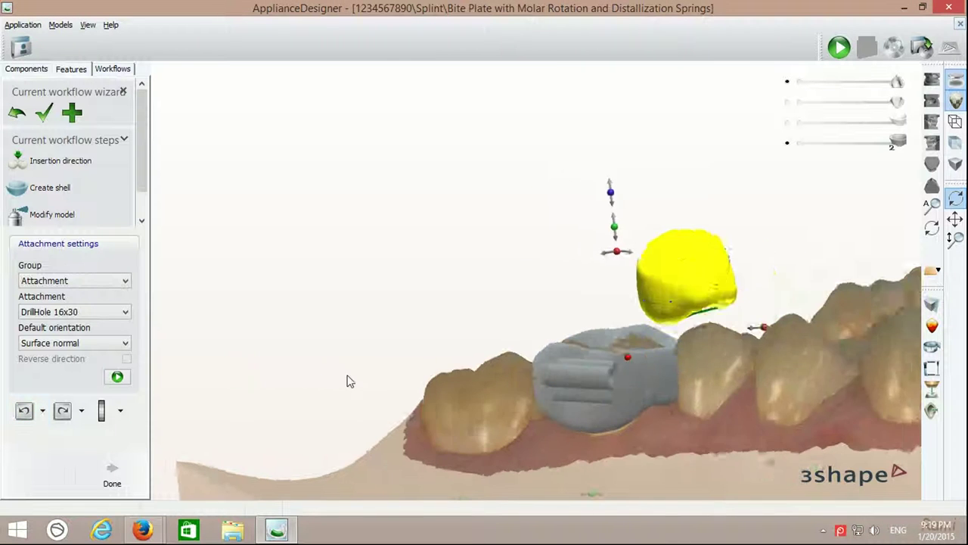
- Redo the sculpting and drill hole, then undo back to the newly added attachment
{"action": "left_click", "coordinate": [65, 410]}
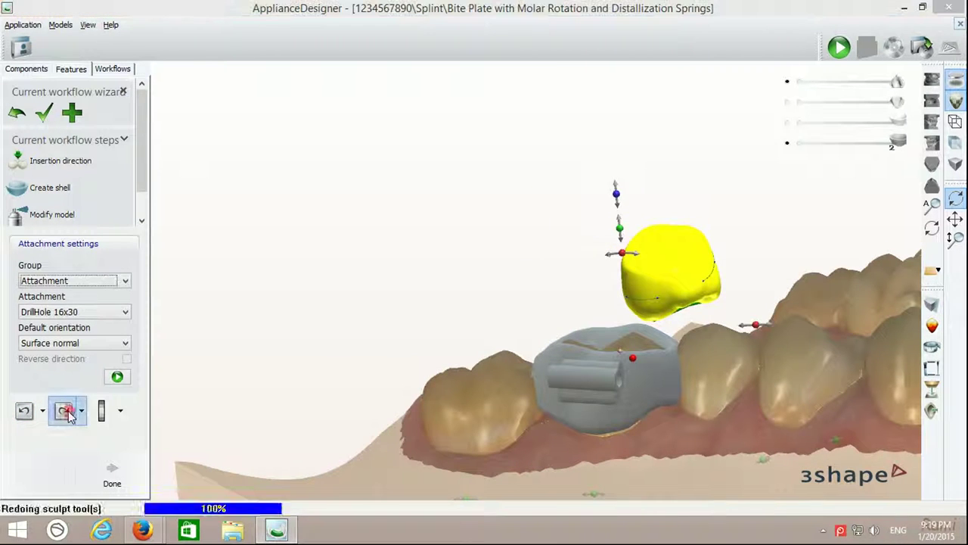
{"action": "left_click", "coordinate": [66, 413]}
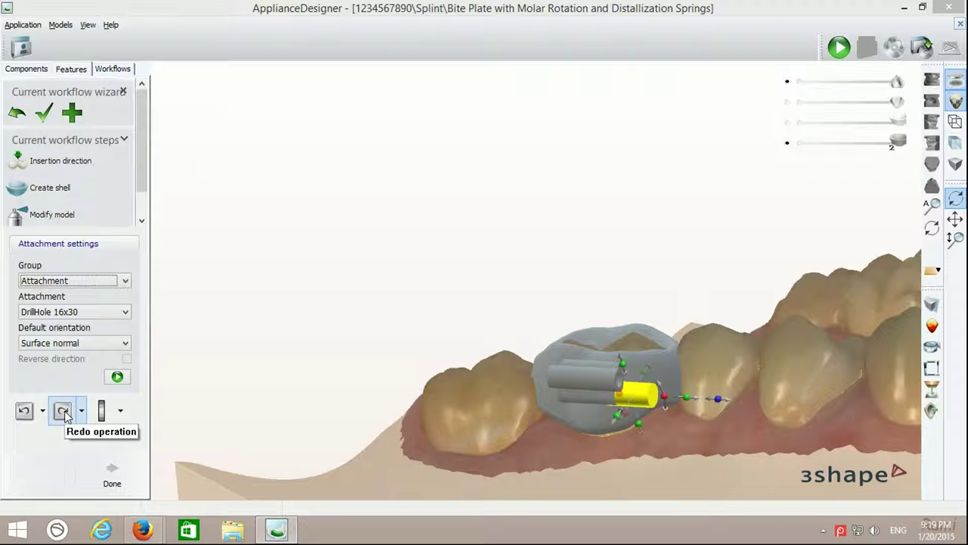
{"action": "left_click", "coordinate": [23, 413]}
{"action": "left_click", "coordinate": [22, 414]}
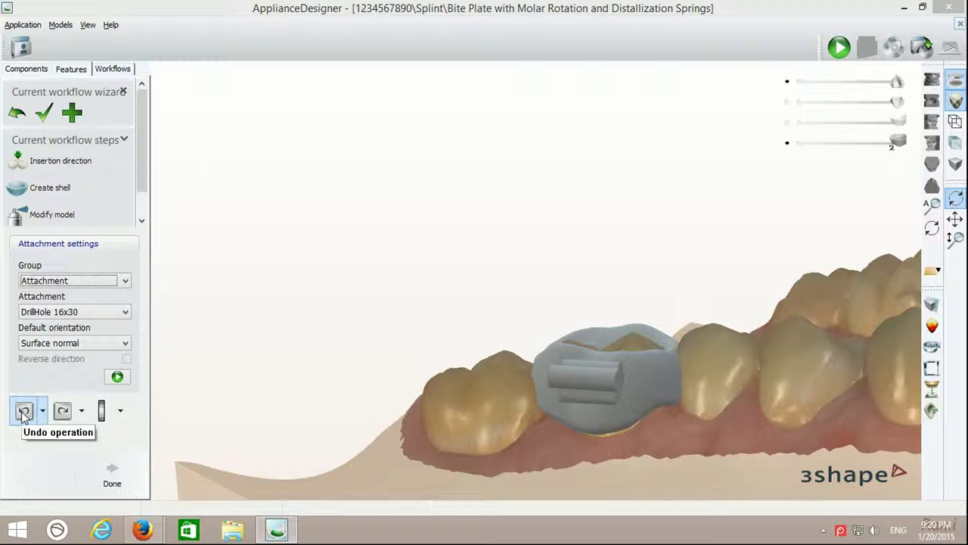
{"action": "left_click", "coordinate": [22, 413]}
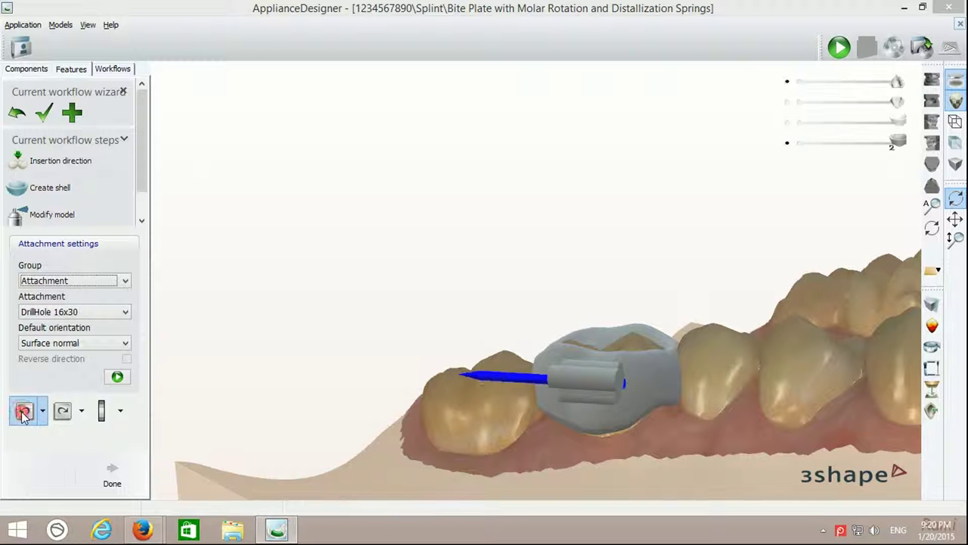
{"action": "left_click", "coordinate": [22, 413]}
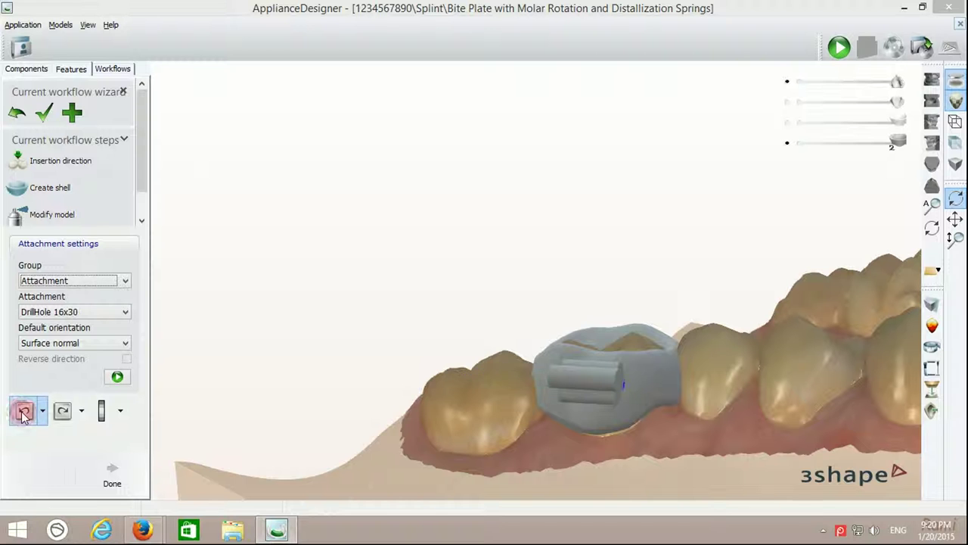
{"action": "left_click", "coordinate": [23, 413]}
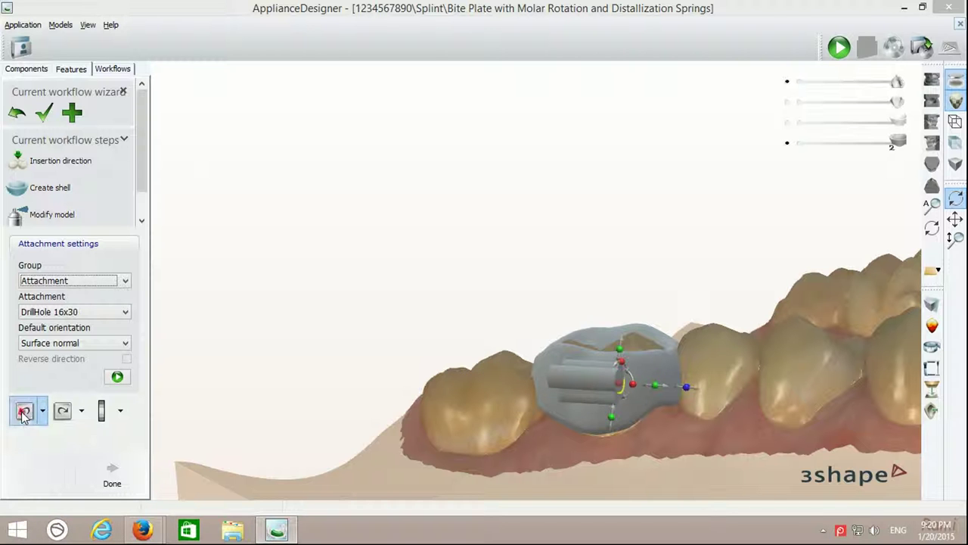
{"action": "left_click", "coordinate": [23, 413]}
{"action": "left_click", "coordinate": [22, 413]}
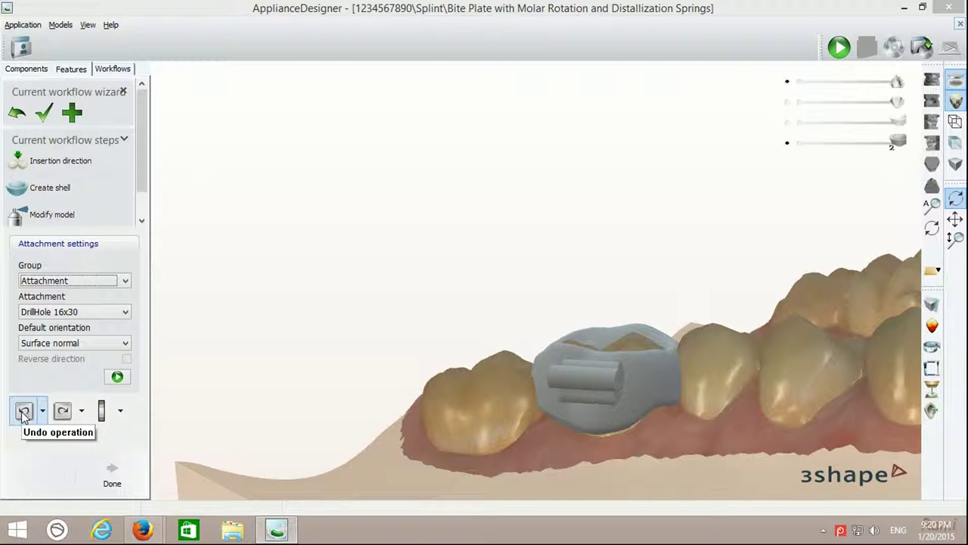
{"action": "left_click", "coordinate": [22, 413]}
{"action": "mouse_move", "coordinate": [257, 452]}
{"action": "right_mouse_down"}
{"action": "mouse_move", "coordinate": [314, 433]}
{"action": "mouse_move", "coordinate": [475, 465]}
{"action": "mouse_move", "coordinate": [501, 451]}
{"action": "mouse_move", "coordinate": [493, 458]}
{"action": "mouse_move", "coordinate": [506, 464]}
{"action": "right_mouse_up"}
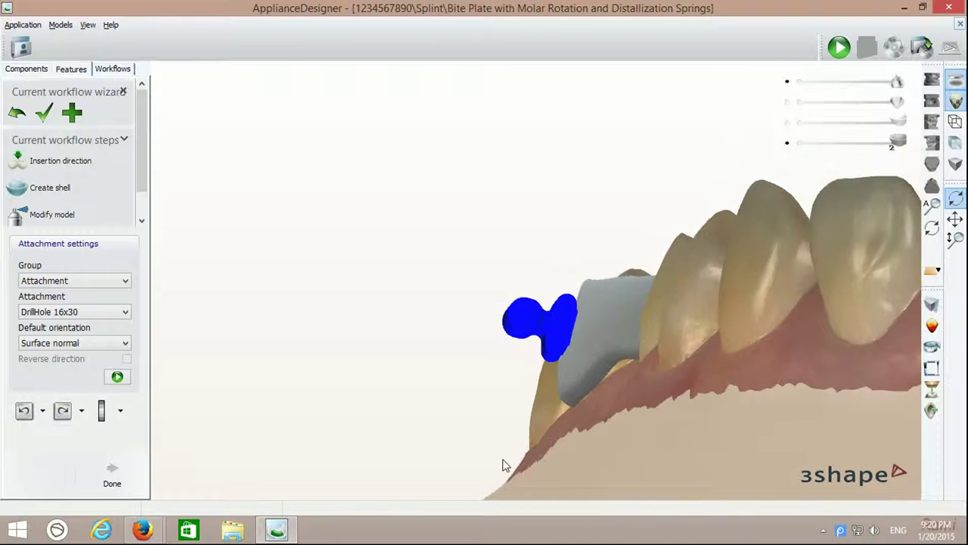
- Check the undo history, redo every attachment reorientation, and finish the band part
{"action": "left_click", "coordinate": [42, 410]}
{"action": "left_click", "coordinate": [42, 411]}
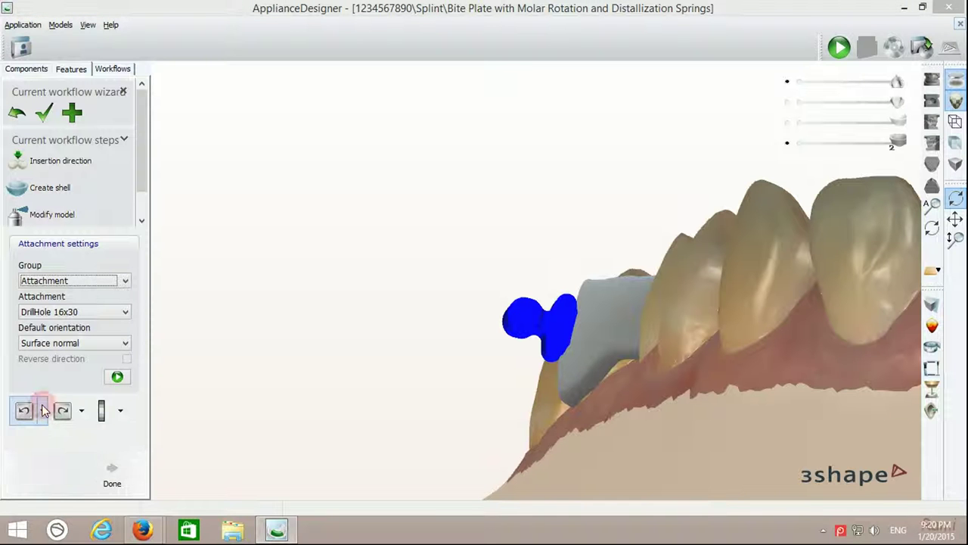
{"action": "left_click", "coordinate": [64, 412]}
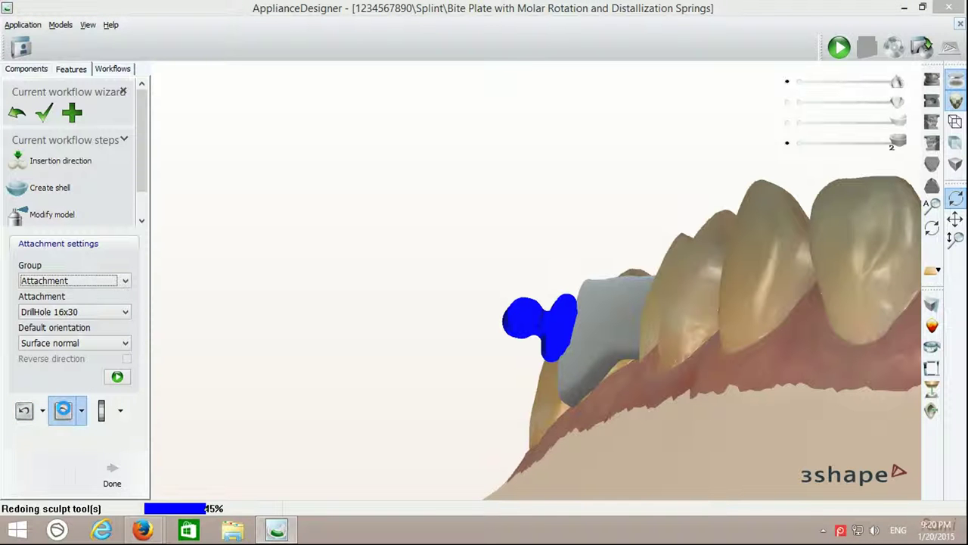
{"action": "left_click", "coordinate": [64, 413]}
{"action": "left_click", "coordinate": [63, 412]}
{"action": "left_click", "coordinate": [64, 413]}
{"action": "left_click", "coordinate": [64, 412]}
{"action": "left_click", "coordinate": [64, 412]}
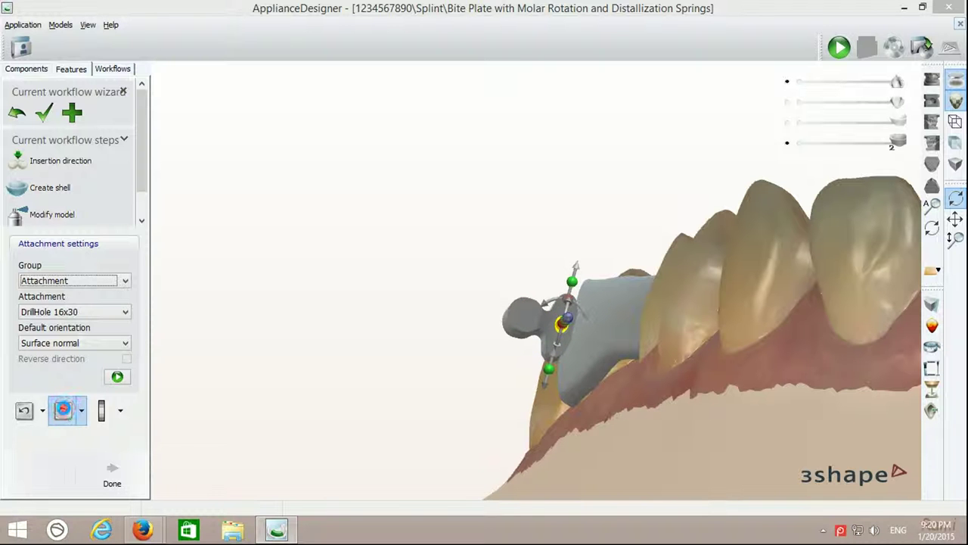
{"action": "left_click", "coordinate": [64, 411]}
{"action": "left_click", "coordinate": [64, 410]}
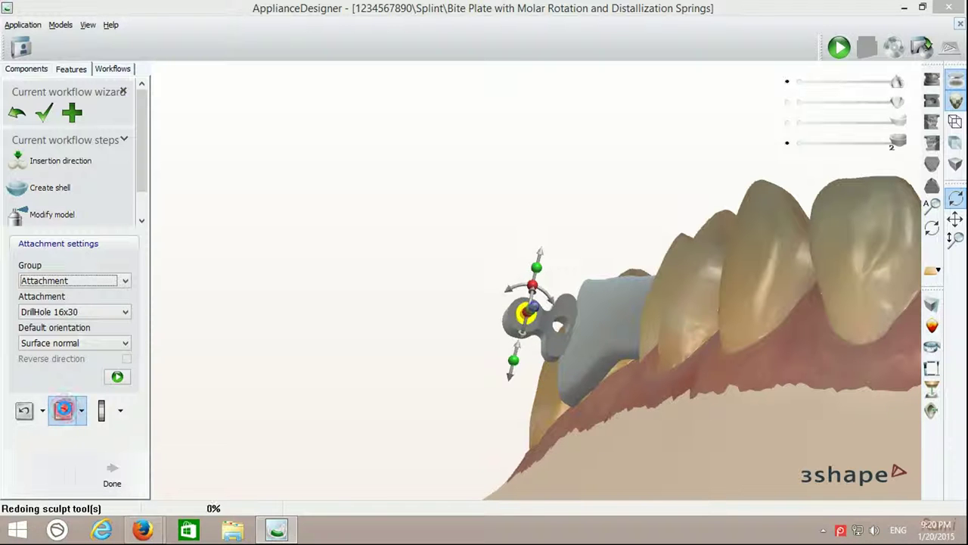
{"action": "left_click", "coordinate": [63, 411]}
{"action": "left_click", "coordinate": [64, 411]}
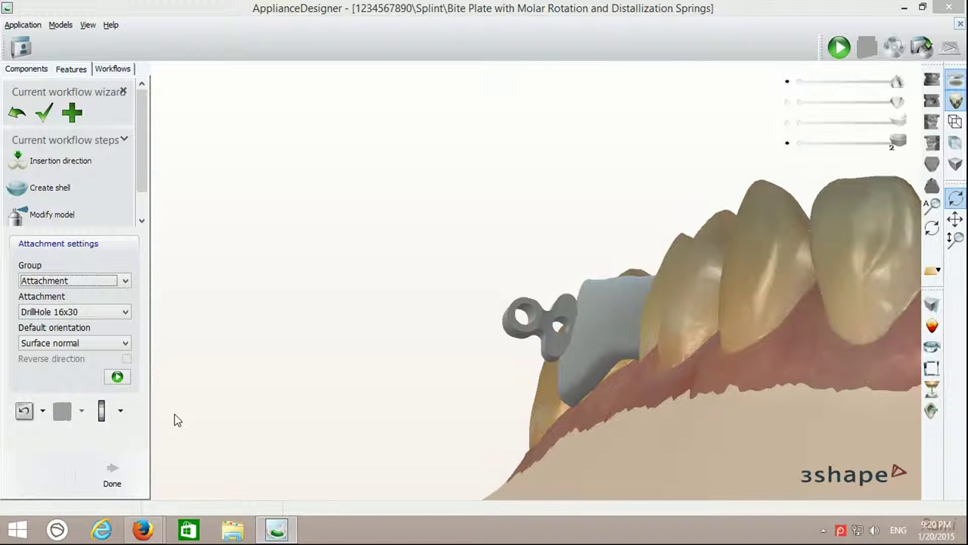
{"action": "left_click", "coordinate": [112, 473]}
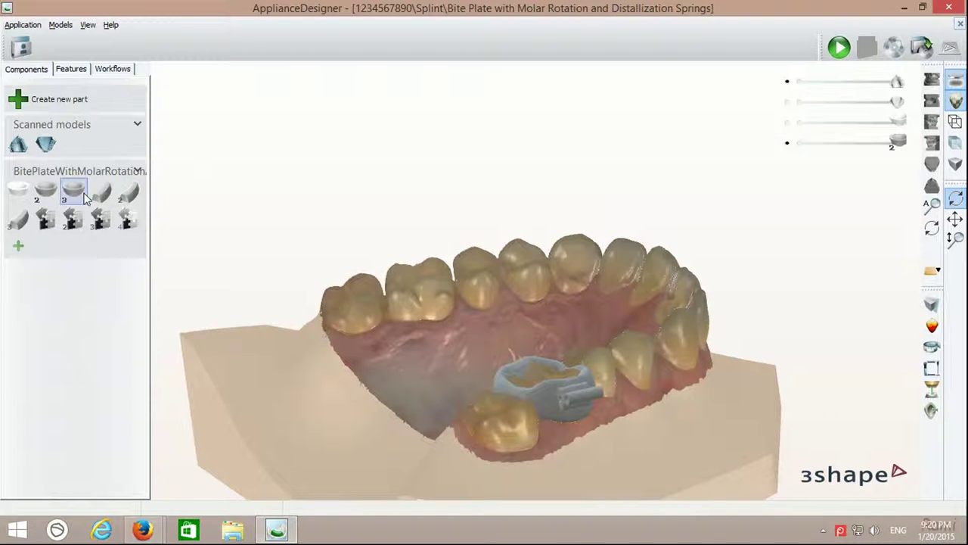
- Open the third part, advance to Create shell, and orbit to inspect the molar outline
{"action": "double_click", "coordinate": [73, 191]}
{"action": "mouse_move", "coordinate": [445, 366]}
{"action": "right_mouse_down"}
{"action": "mouse_move", "coordinate": [456, 400]}
{"action": "mouse_move", "coordinate": [407, 354]}
{"action": "mouse_move", "coordinate": [402, 408]}
{"action": "mouse_move", "coordinate": [539, 261]}
{"action": "mouse_move", "coordinate": [506, 288]}
{"action": "right_mouse_up"}
{"action": "left_click", "coordinate": [112, 473]}
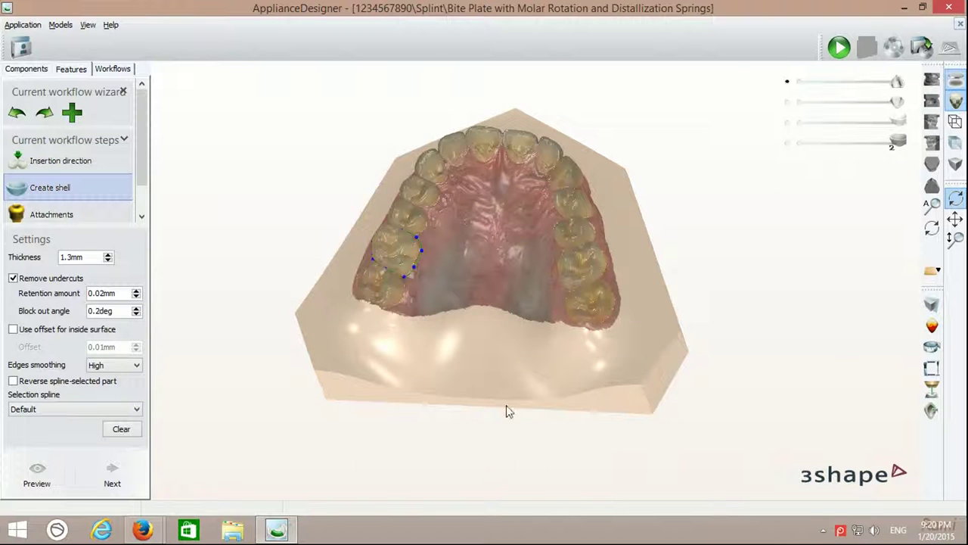
{"action": "scroll", "coordinate": [503, 370], "scroll_direction": "up", "scroll_amount": 3}
{"action": "mouse_move", "coordinate": [498, 332]}
{"action": "right_mouse_down"}
{"action": "mouse_move", "coordinate": [486, 447]}
{"action": "mouse_move", "coordinate": [561, 429]}
{"action": "right_mouse_up"}
{"action": "scroll", "coordinate": [423, 388], "scroll_direction": "up", "scroll_amount": 5}
{"action": "mouse_move", "coordinate": [422, 388]}
{"action": "right_mouse_down"}
{"action": "mouse_move", "coordinate": [371, 385]}
{"action": "mouse_move", "coordinate": [563, 373]}
{"action": "mouse_move", "coordinate": [447, 396]}
{"action": "mouse_move", "coordinate": [464, 369]}
{"action": "mouse_move", "coordinate": [583, 278]}
{"action": "right_mouse_up"}
{"action": "scroll", "coordinate": [371, 385], "scroll_direction": "down", "scroll_amount": 8}
{"action": "right_click_drag", "start_coordinate": [446, 354], "coordinate": [539, 263]}
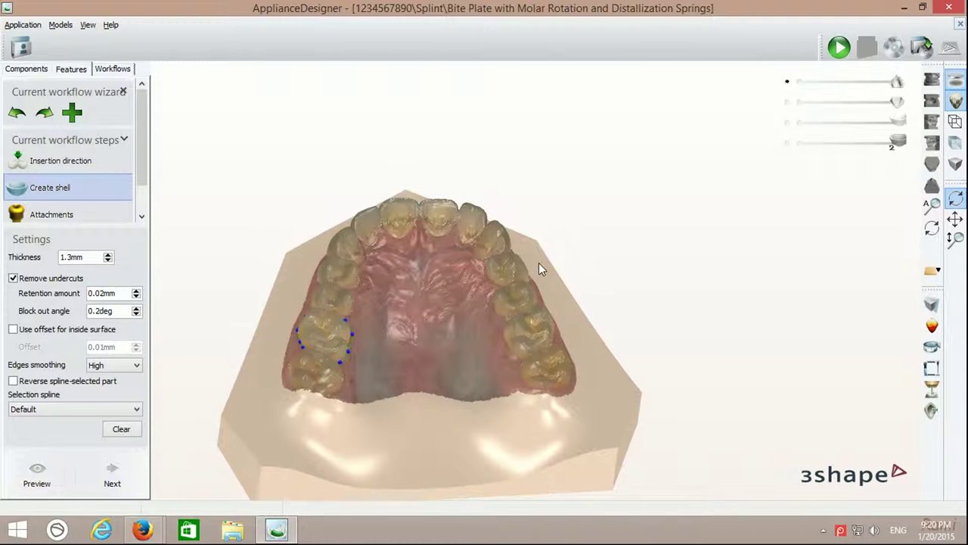
- Check the outline from front, side and occlusal views, then generate the 1.3mm shell
{"action": "left_click", "coordinate": [932, 79]}
{"action": "left_click", "coordinate": [932, 120]}
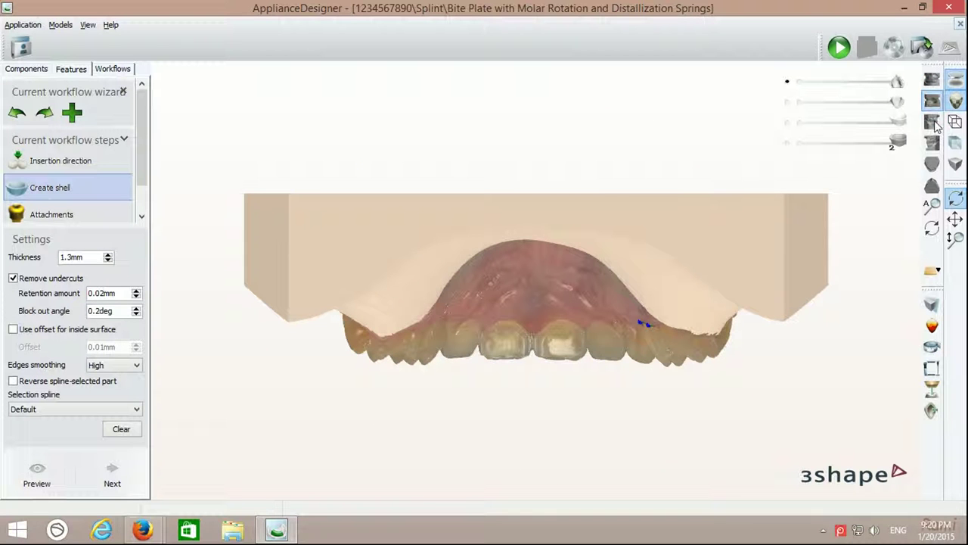
{"action": "left_click", "coordinate": [933, 143]}
{"action": "left_click", "coordinate": [932, 163]}
{"action": "left_click", "coordinate": [932, 185]}
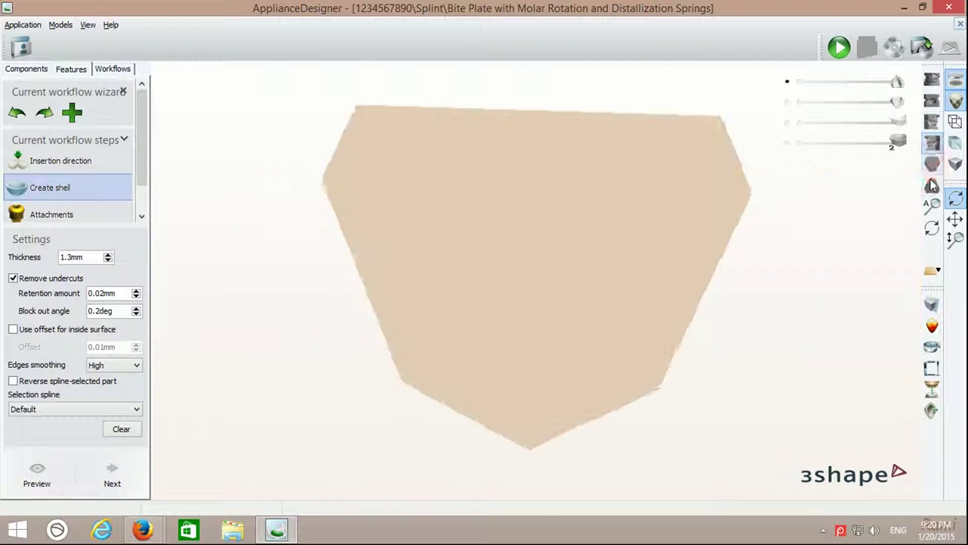
{"action": "scroll", "coordinate": [439, 329], "scroll_direction": "up", "scroll_amount": 5}
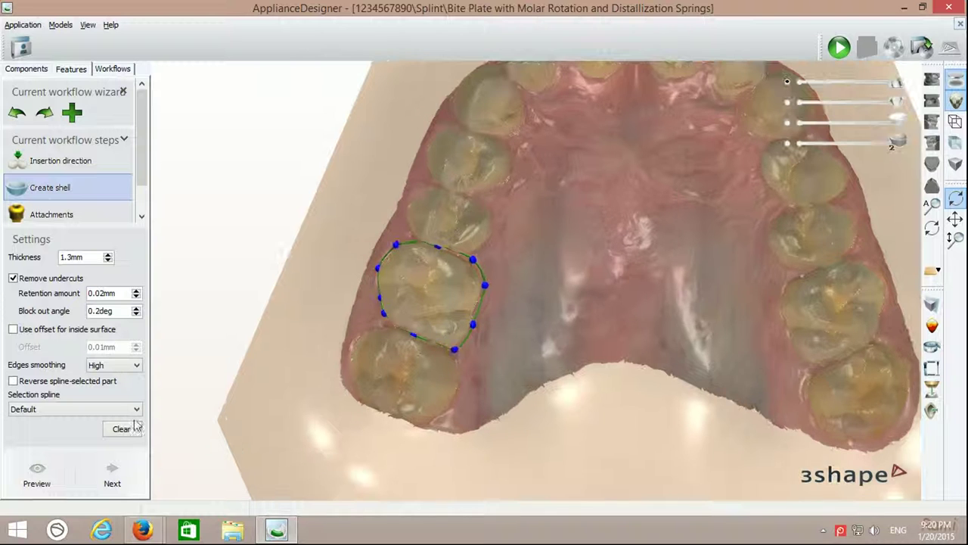
{"action": "left_click", "coordinate": [113, 461]}
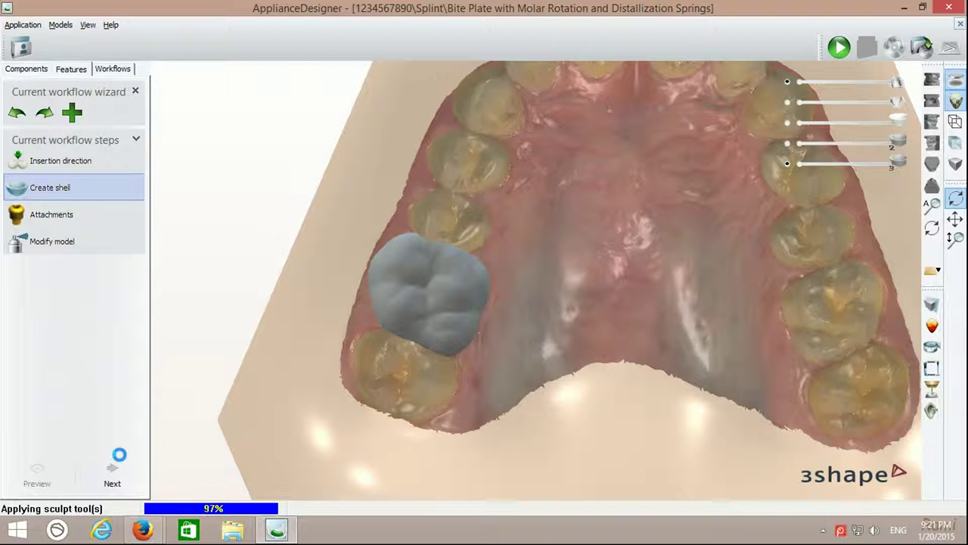
- Place the DrillHole 16x30 tube, apply sculpting, and complete the second molar band
{"action": "left_click", "coordinate": [120, 459]}
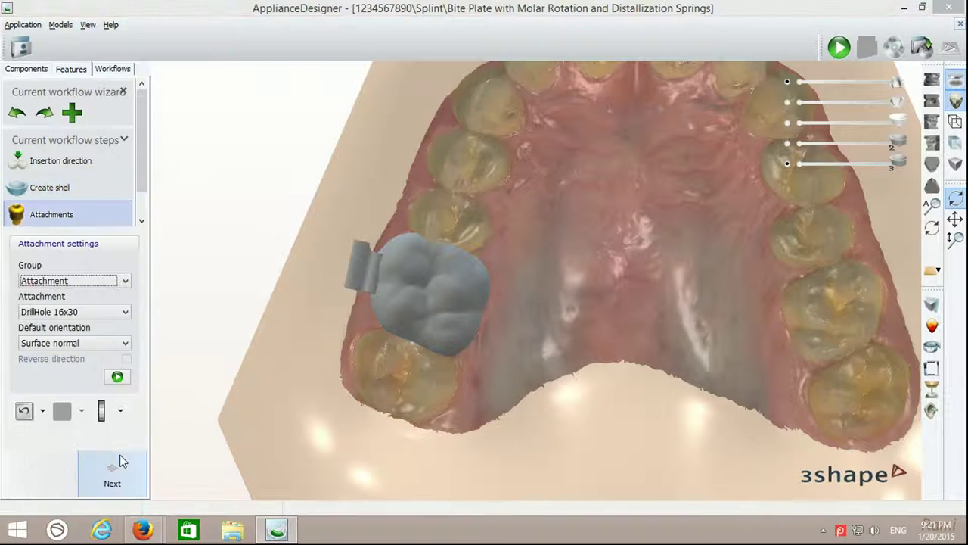
{"action": "mouse_move", "coordinate": [279, 387]}
{"action": "right_mouse_down"}
{"action": "mouse_move", "coordinate": [302, 316]}
{"action": "mouse_move", "coordinate": [330, 286]}
{"action": "mouse_move", "coordinate": [317, 274]}
{"action": "right_mouse_up"}
{"action": "left_click", "coordinate": [121, 469]}
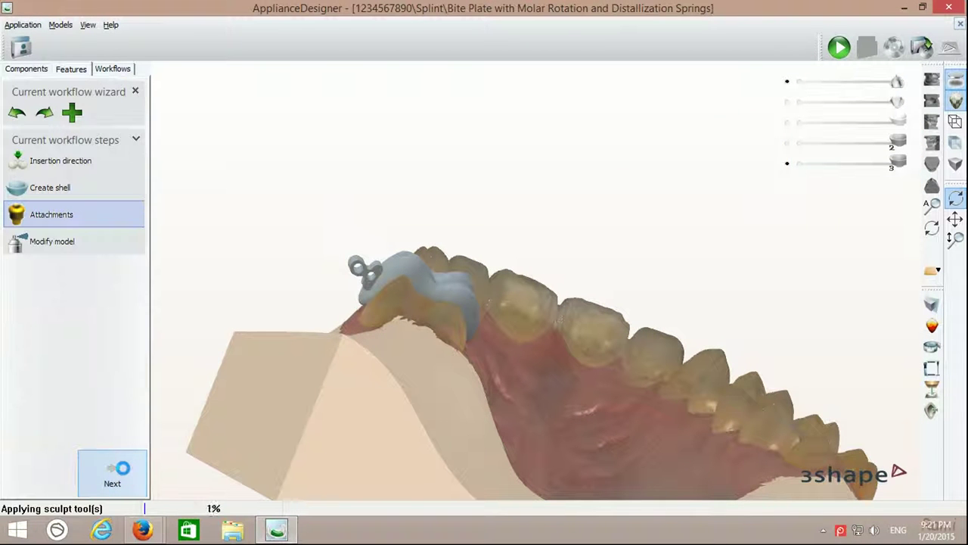
{"action": "left_click", "coordinate": [121, 473]}
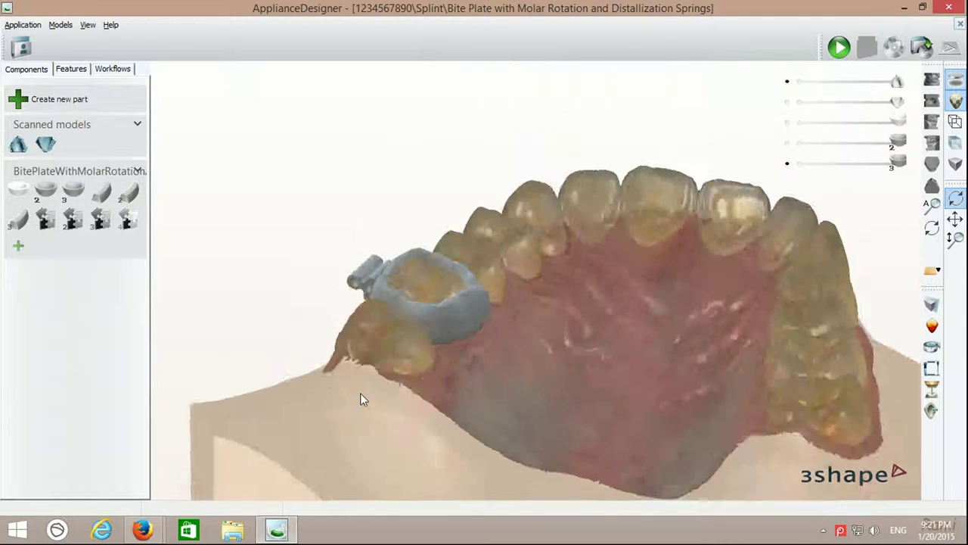
{"action": "mouse_move", "coordinate": [360, 400]}
{"action": "right_mouse_down"}
{"action": "mouse_move", "coordinate": [329, 399]}
{"action": "mouse_move", "coordinate": [305, 435]}
{"action": "mouse_move", "coordinate": [341, 494]}
{"action": "right_mouse_up"}
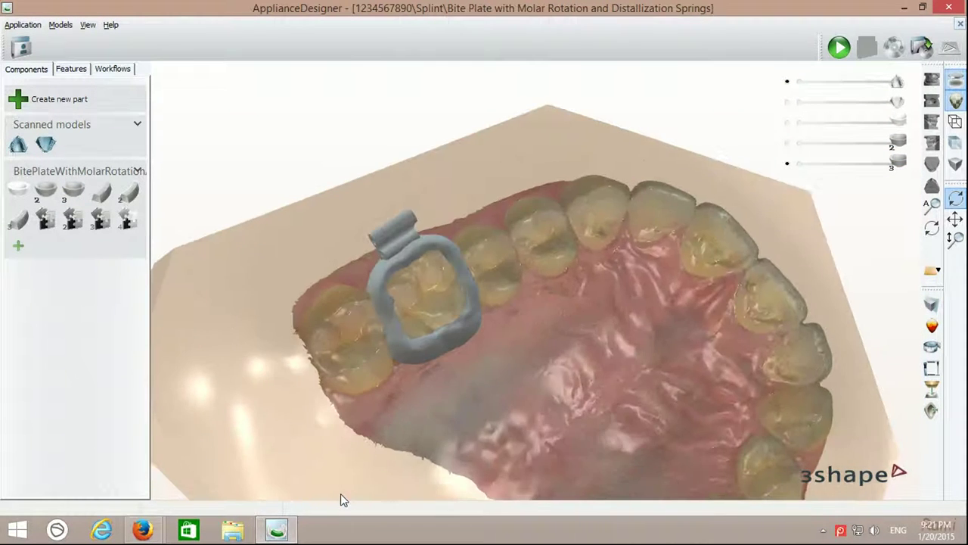
- Build the palatal wire along its spline and finish the part
{"action": "double_click", "coordinate": [96, 195]}
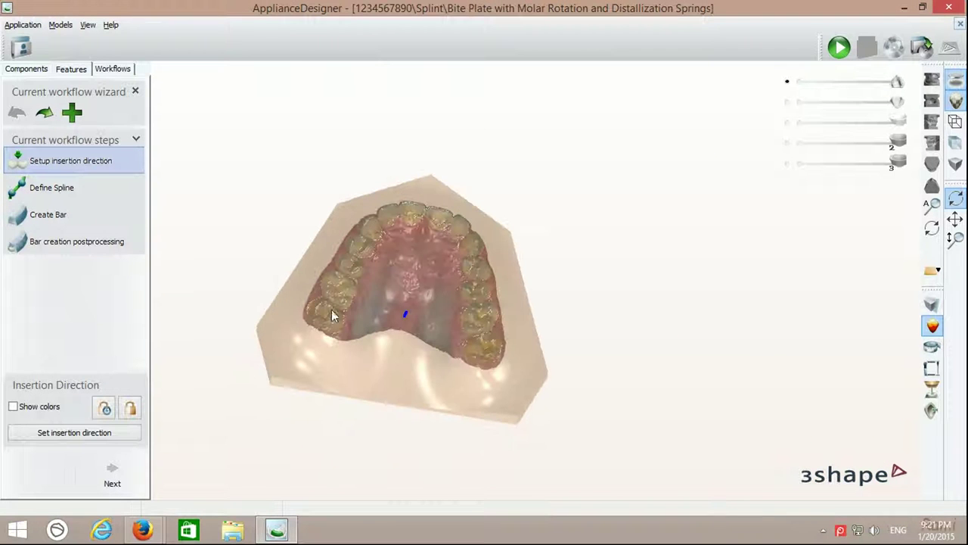
{"action": "left_click", "coordinate": [139, 475]}
{"action": "left_click", "coordinate": [138, 474]}
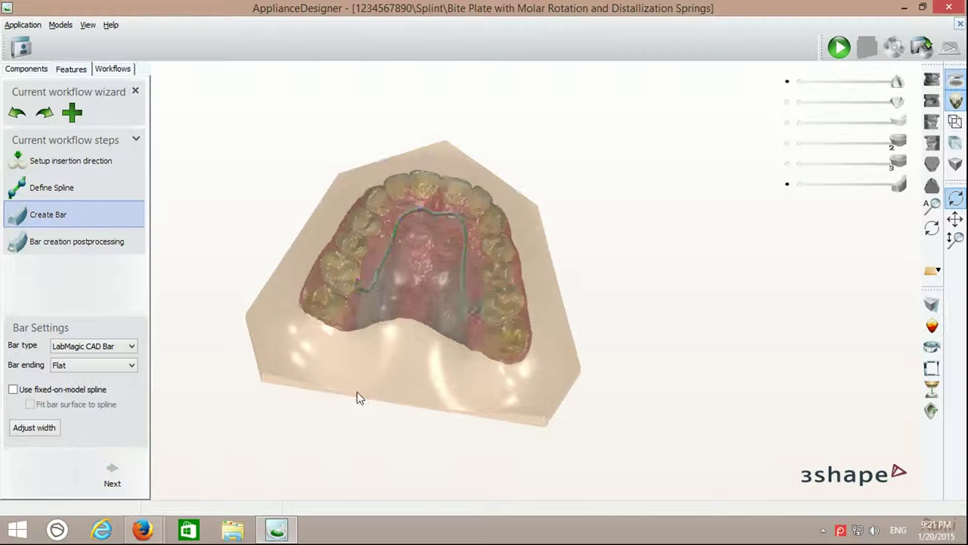
{"action": "scroll", "coordinate": [378, 340], "scroll_direction": "up", "scroll_amount": 5}
{"action": "mouse_move", "coordinate": [359, 437]}
{"action": "right_mouse_down"}
{"action": "mouse_move", "coordinate": [376, 436]}
{"action": "mouse_move", "coordinate": [377, 459]}
{"action": "mouse_move", "coordinate": [473, 429]}
{"action": "mouse_move", "coordinate": [447, 423]}
{"action": "mouse_move", "coordinate": [447, 439]}
{"action": "right_mouse_up"}
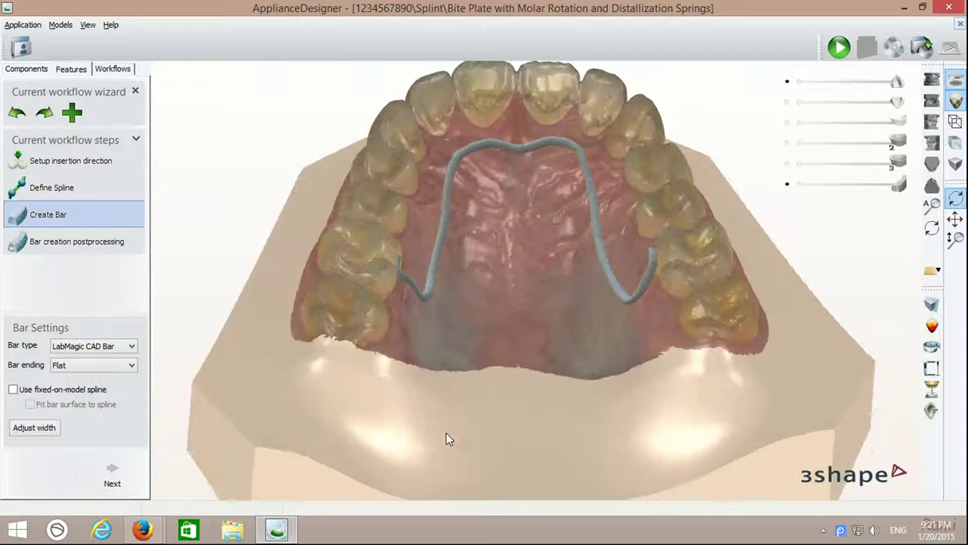
{"action": "left_click", "coordinate": [121, 484]}
{"action": "left_click", "coordinate": [123, 484]}
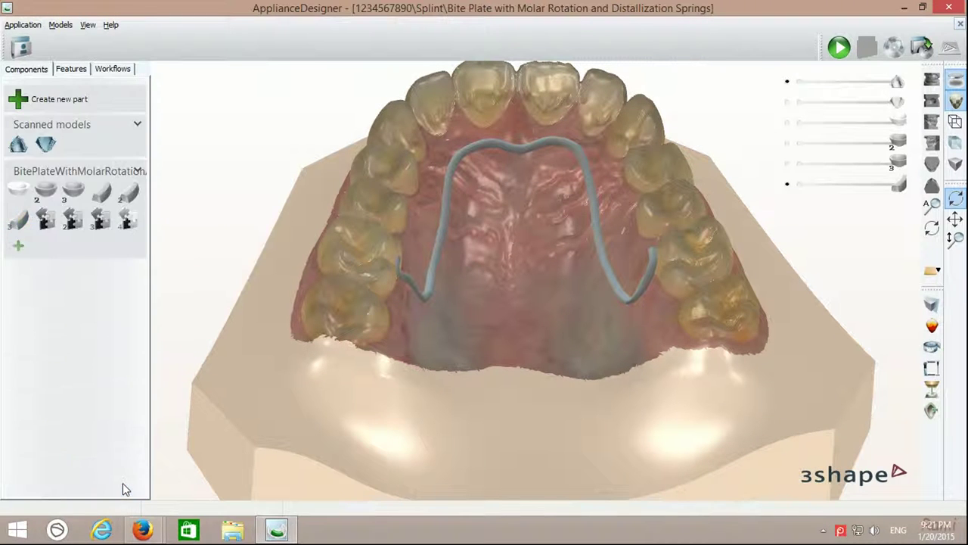
- Build the first palatal spring along its path and finish it
{"action": "double_click", "coordinate": [133, 192]}
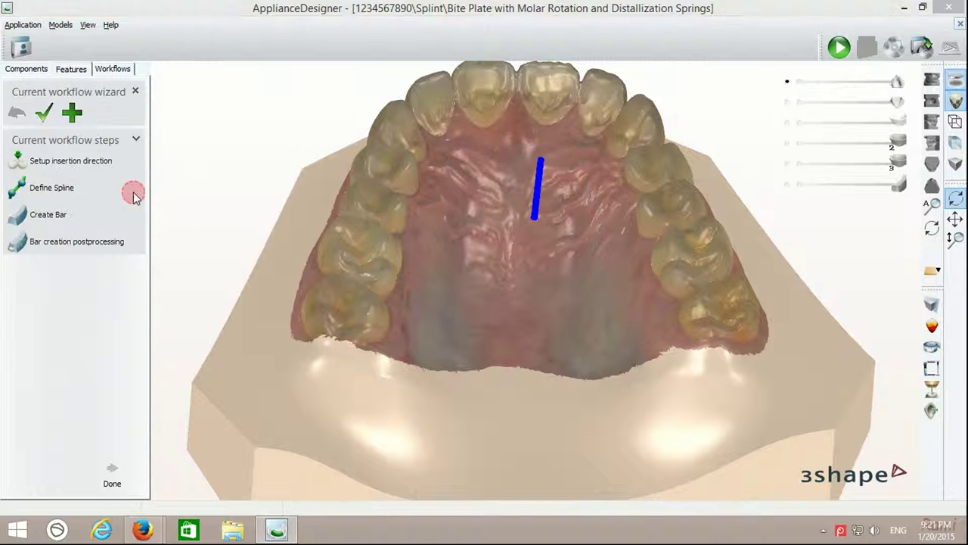
{"action": "mouse_move", "coordinate": [460, 427]}
{"action": "right_mouse_down"}
{"action": "mouse_move", "coordinate": [451, 335]}
{"action": "mouse_move", "coordinate": [420, 355]}
{"action": "mouse_move", "coordinate": [494, 345]}
{"action": "mouse_move", "coordinate": [215, 483]}
{"action": "right_mouse_up"}
{"action": "left_click", "coordinate": [134, 481]}
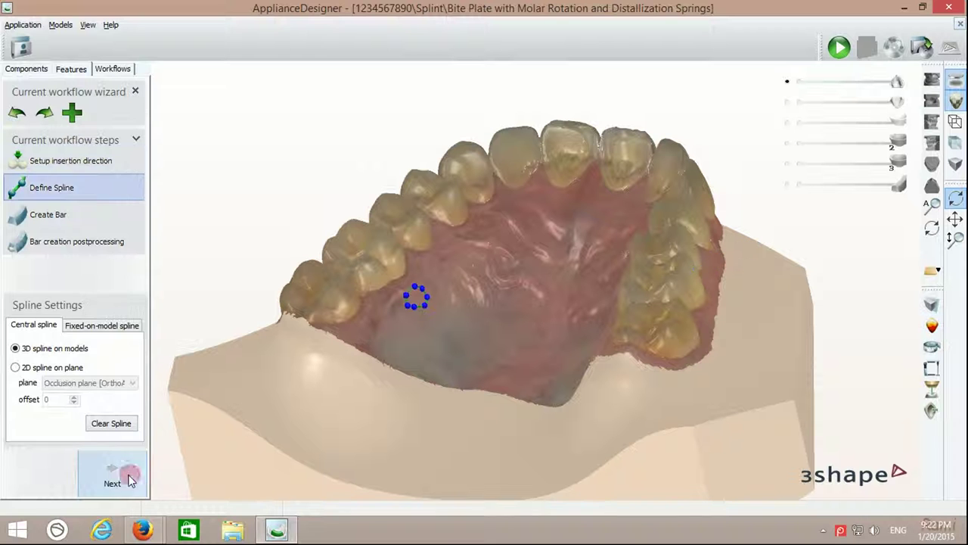
{"action": "left_click", "coordinate": [106, 481]}
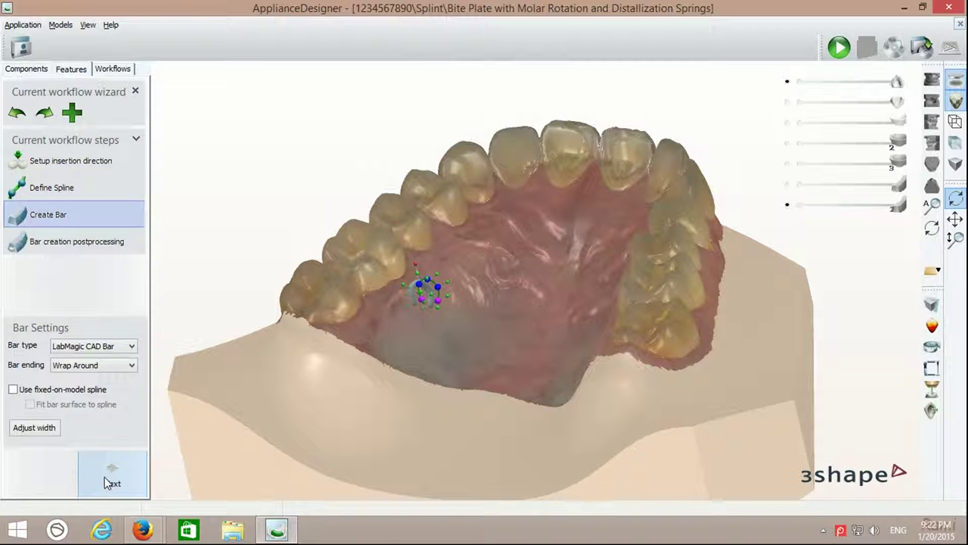
{"action": "left_click", "coordinate": [106, 481]}
{"action": "left_click", "coordinate": [106, 481]}
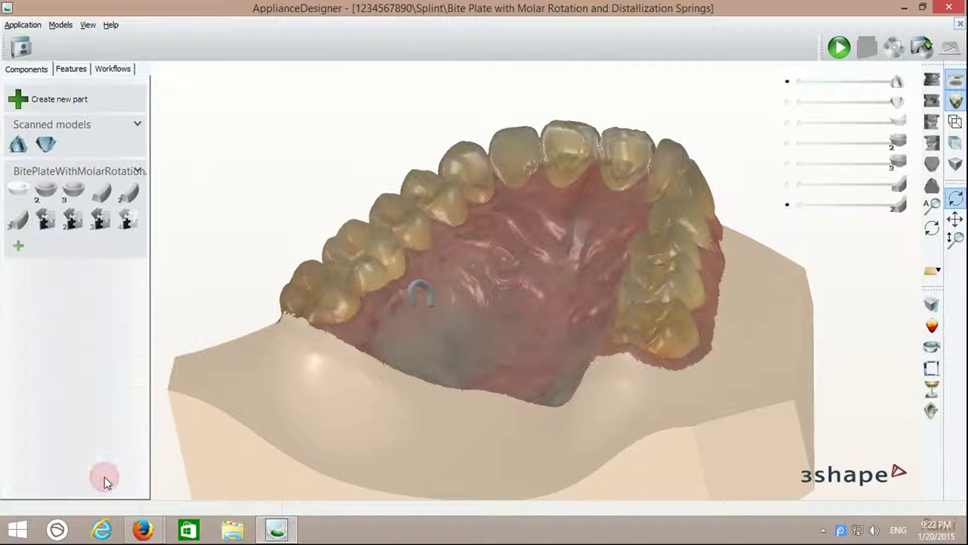
- Build the second spring, then merge the first spring into the wire
{"action": "double_click", "coordinate": [18, 219]}
{"action": "right_click_drag", "start_coordinate": [388, 452], "coordinate": [192, 443]}
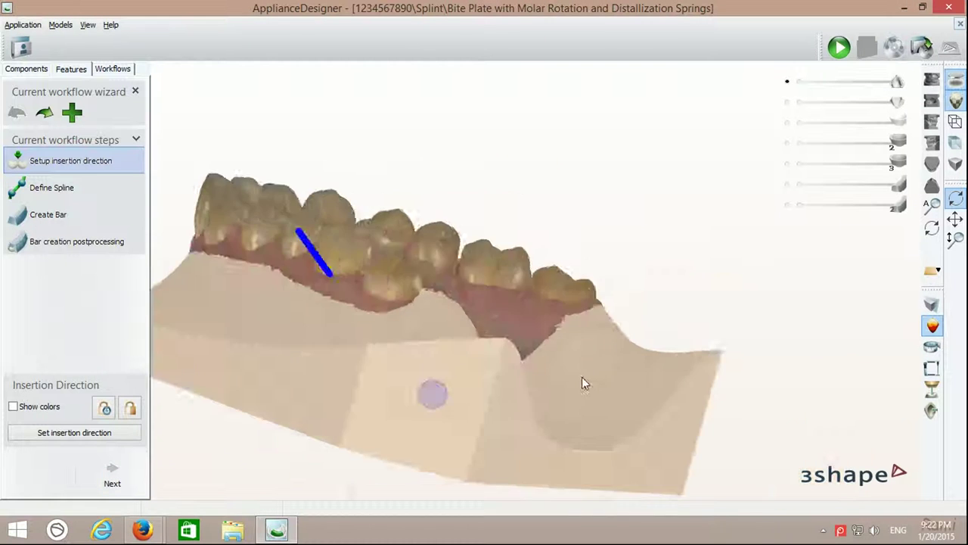
{"action": "left_click", "coordinate": [109, 480]}
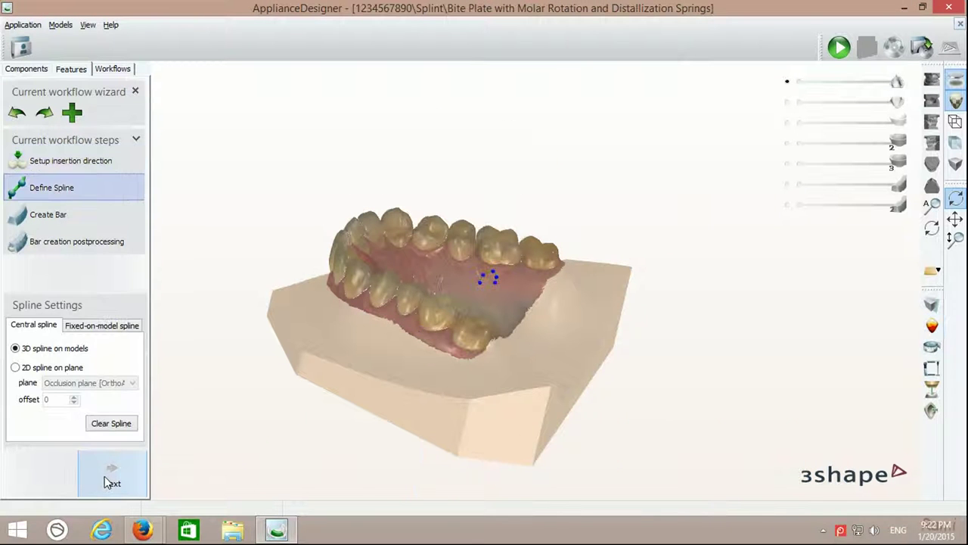
{"action": "left_click", "coordinate": [108, 482]}
{"action": "left_click", "coordinate": [108, 481]}
{"action": "left_click", "coordinate": [107, 482]}
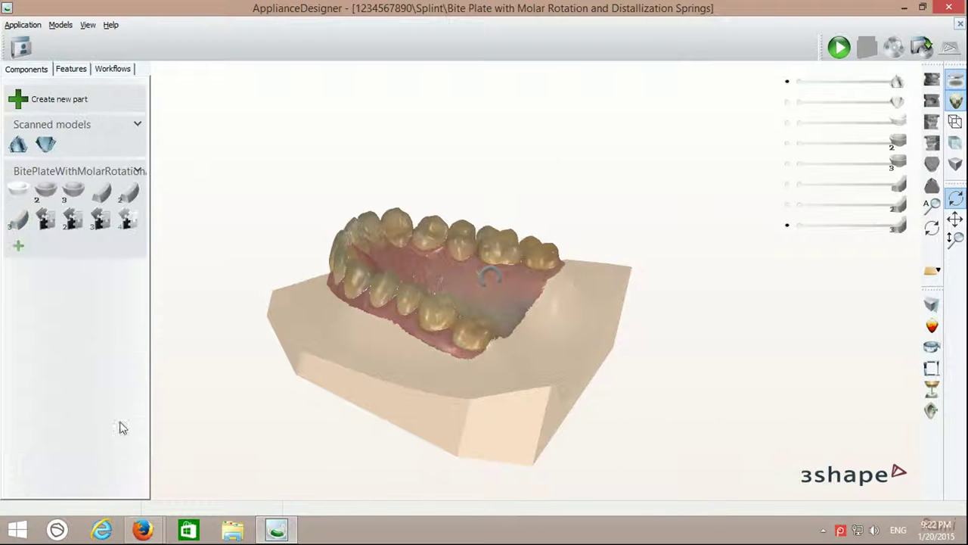
{"action": "double_click", "coordinate": [46, 220]}
{"action": "left_click", "coordinate": [97, 463]}
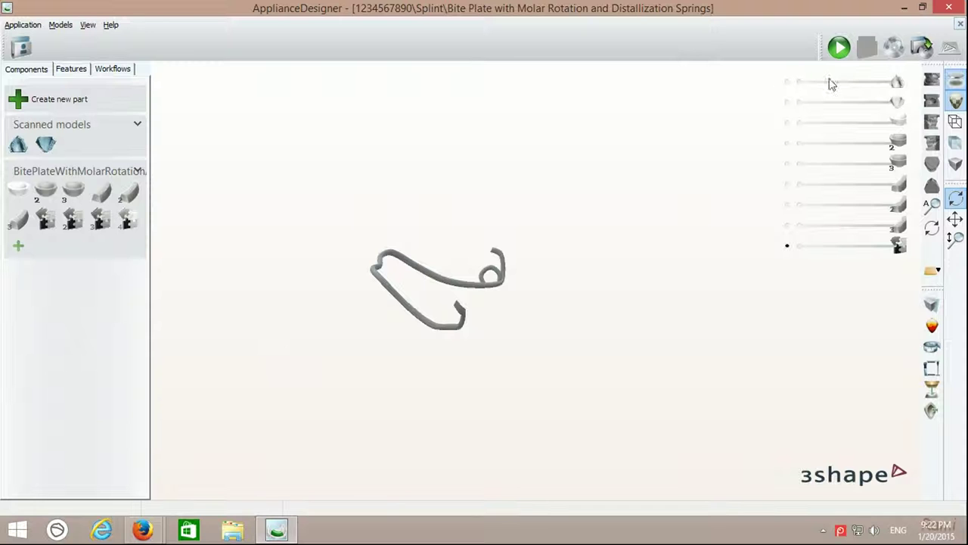
- Show the upper jaw again and merge the second spring into the wire
{"action": "left_click", "coordinate": [787, 80]}
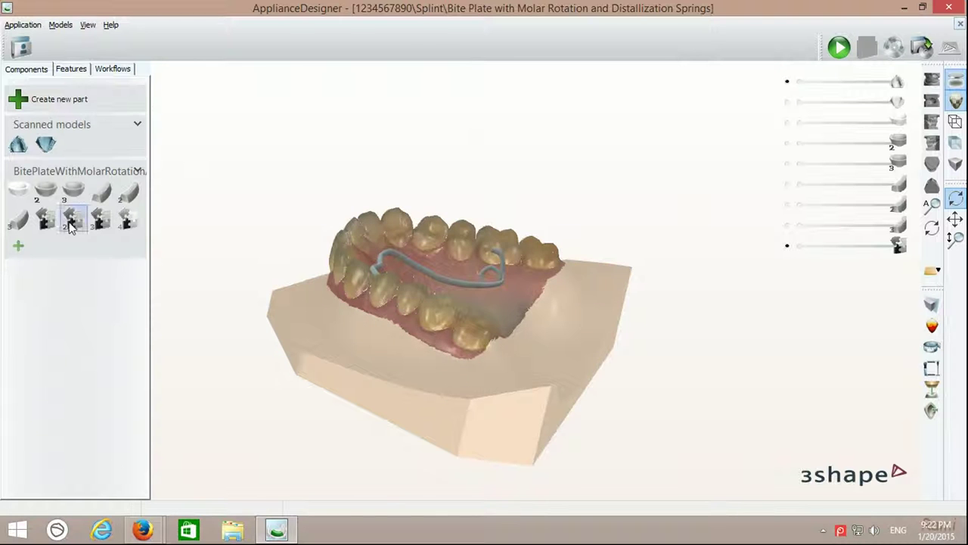
{"action": "double_click", "coordinate": [69, 220]}
{"action": "left_click", "coordinate": [110, 472]}
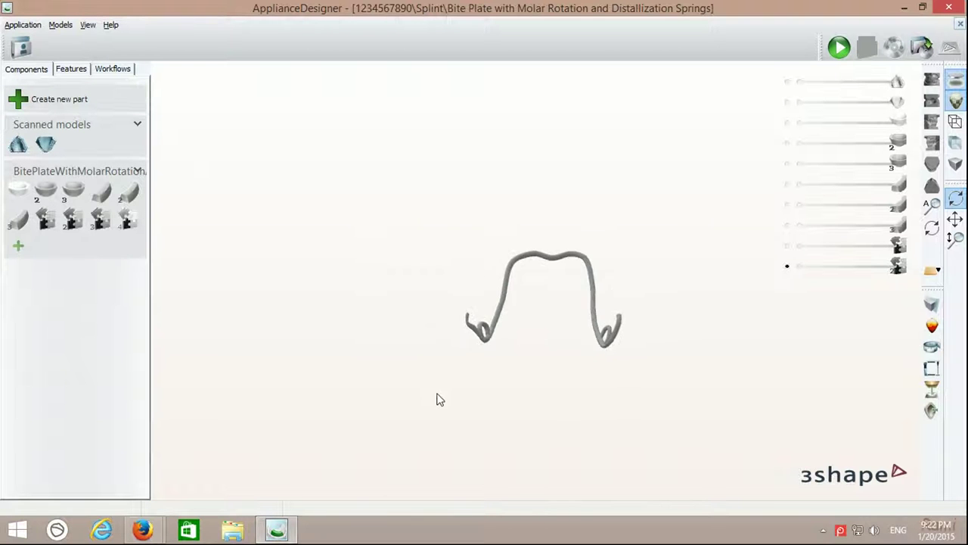
- Combine both molar bands with the wire spring model
{"action": "scroll", "coordinate": [560, 341], "scroll_direction": "up", "scroll_amount": 2}
{"action": "left_click_drag", "start_coordinate": [127, 220], "coordinate": [106, 221]}
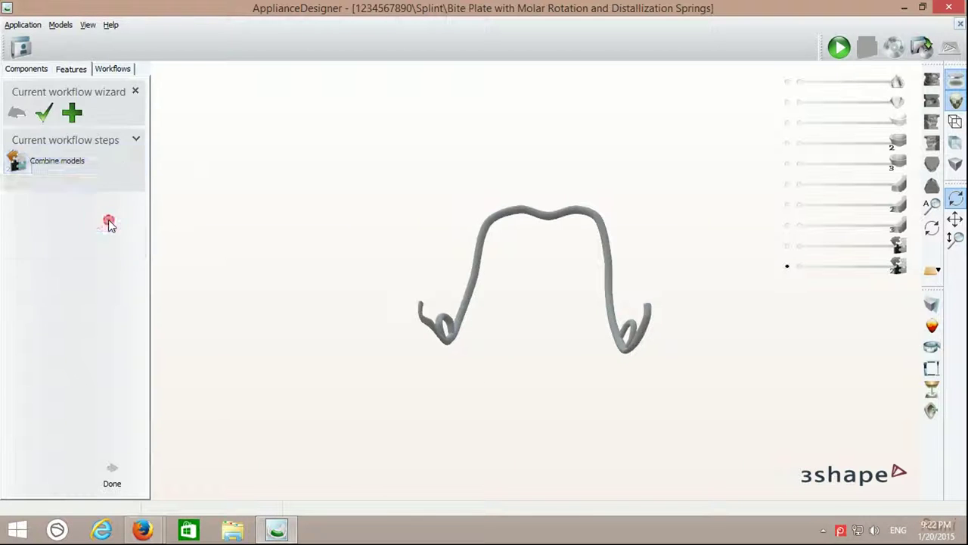
{"action": "left_click", "coordinate": [90, 483]}
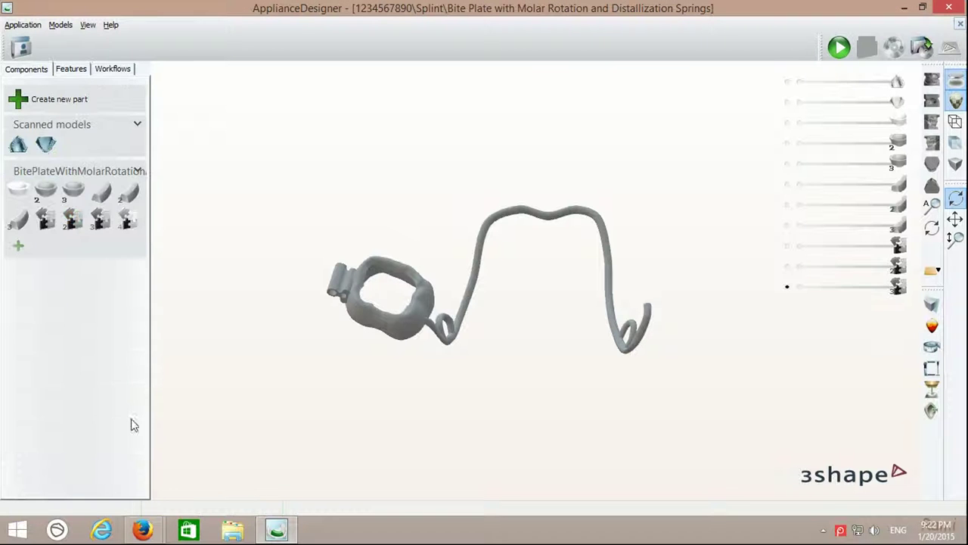
{"action": "left_click", "coordinate": [130, 220]}
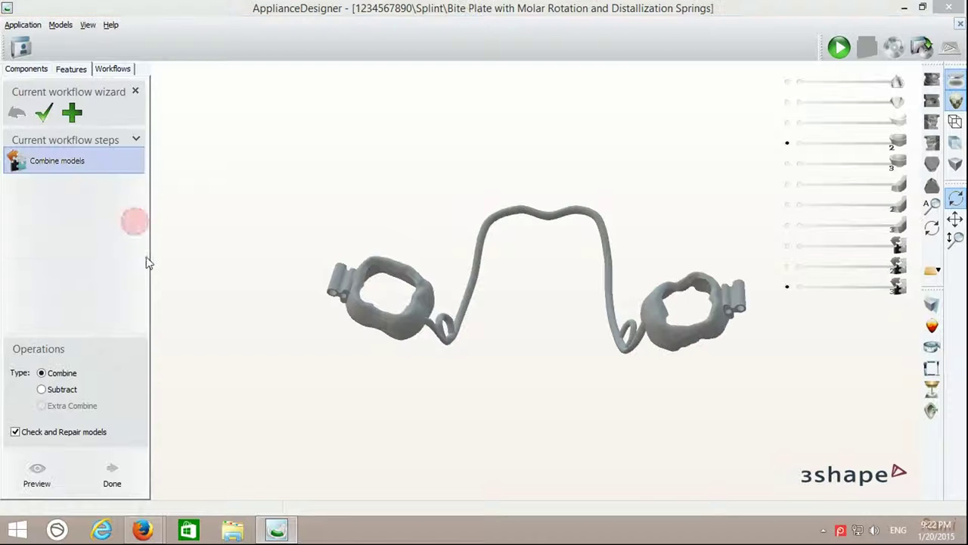
{"action": "left_click", "coordinate": [114, 471]}
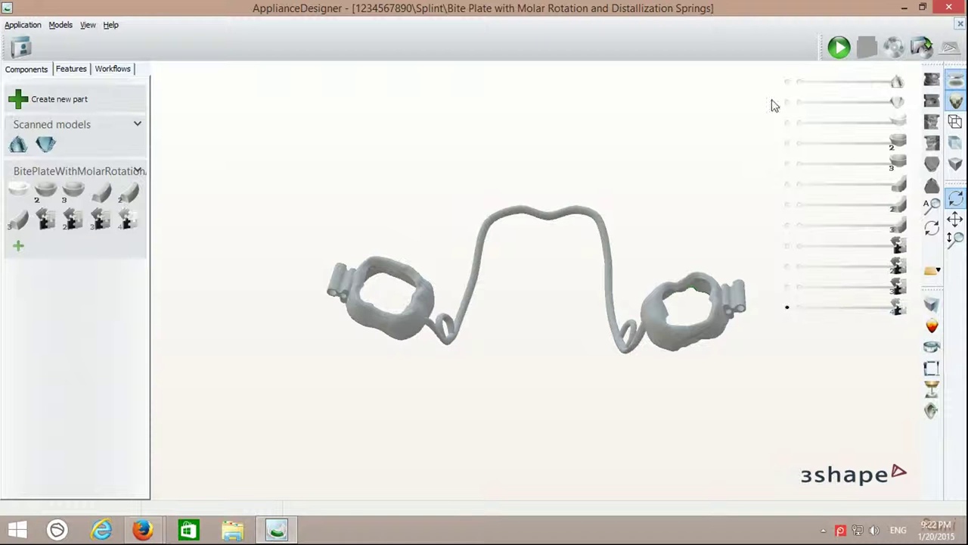
- Show the upper jaw in grey shading without scan texture, then bring in the lower jaw
{"action": "left_click", "coordinate": [788, 80]}
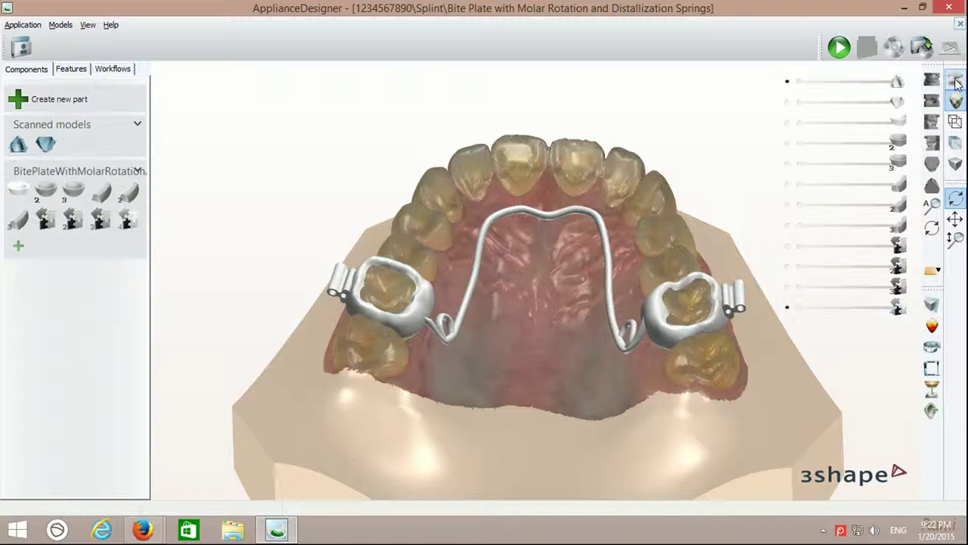
{"action": "left_click", "coordinate": [958, 98]}
{"action": "left_click", "coordinate": [958, 99]}
{"action": "left_click", "coordinate": [957, 98]}
{"action": "left_click", "coordinate": [955, 80]}
{"action": "left_click", "coordinate": [955, 80]}
{"action": "left_click", "coordinate": [955, 80]}
{"action": "mouse_move", "coordinate": [688, 143]}
{"action": "left_mouse_down"}
{"action": "mouse_move", "coordinate": [673, 190]}
{"action": "mouse_move", "coordinate": [591, 170]}
{"action": "mouse_move", "coordinate": [634, 138]}
{"action": "left_mouse_up"}
{"action": "right_click_drag", "start_coordinate": [634, 137], "coordinate": [629, 238]}
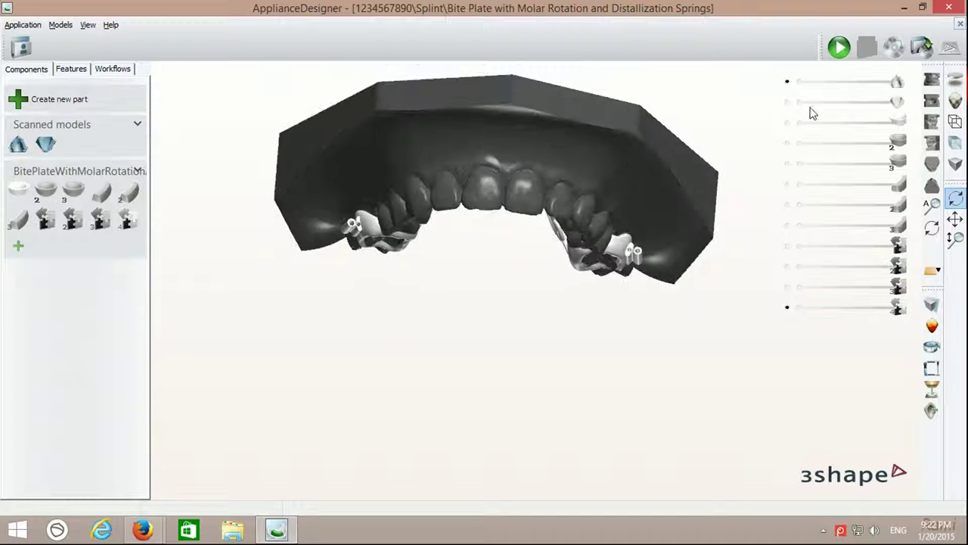
{"action": "left_click", "coordinate": [787, 101]}
{"action": "mouse_move", "coordinate": [630, 139]}
{"action": "right_mouse_down"}
{"action": "mouse_move", "coordinate": [565, 152]}
{"action": "mouse_move", "coordinate": [514, 138]}
{"action": "mouse_move", "coordinate": [605, 152]}
{"action": "mouse_move", "coordinate": [670, 177]}
{"action": "right_mouse_up"}
- Use coloured texture with translucent parts, hide the lower jaw, and open the anterior plate part
{"action": "left_click", "coordinate": [956, 101]}
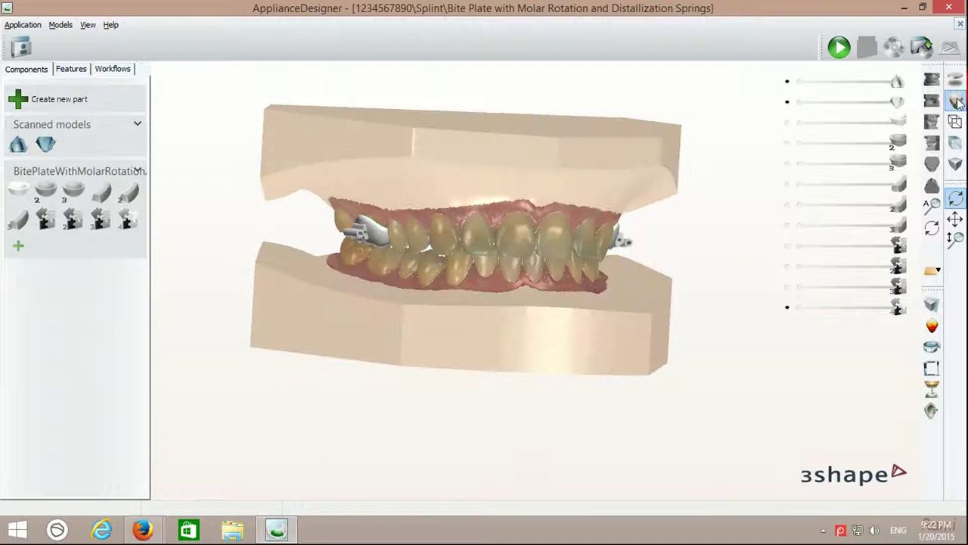
{"action": "left_click", "coordinate": [957, 81]}
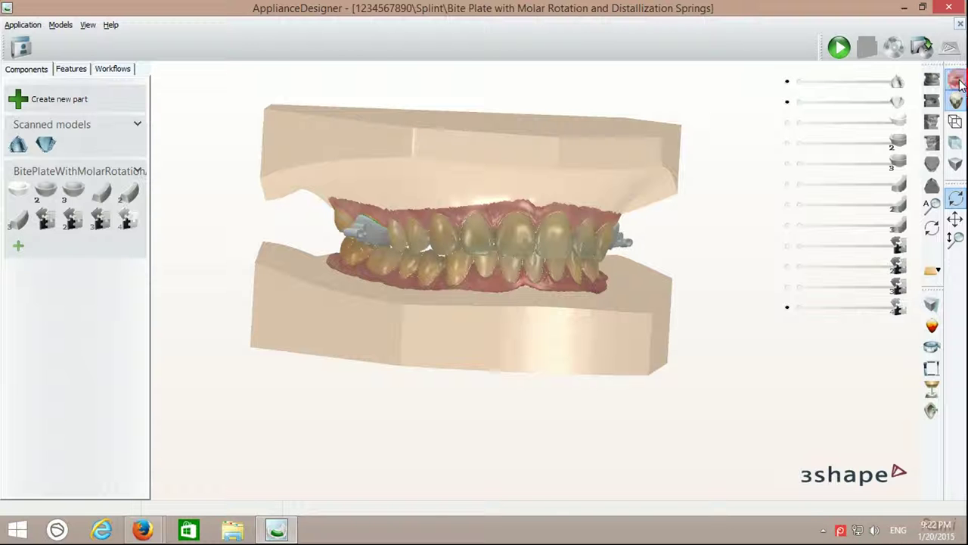
{"action": "mouse_move", "coordinate": [716, 150]}
{"action": "right_mouse_down"}
{"action": "mouse_move", "coordinate": [519, 187]}
{"action": "mouse_move", "coordinate": [386, 159]}
{"action": "mouse_move", "coordinate": [337, 173]}
{"action": "mouse_move", "coordinate": [428, 210]}
{"action": "right_mouse_up"}
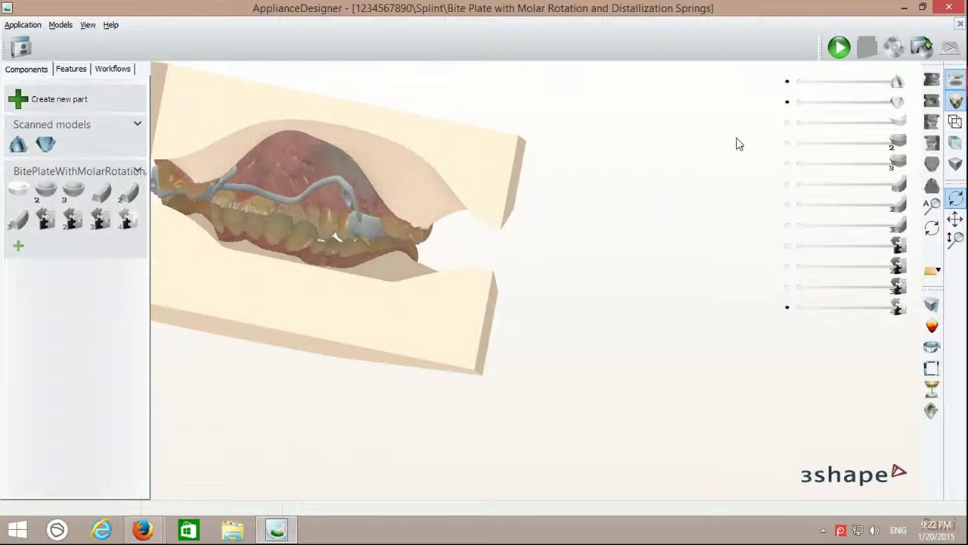
{"action": "mouse_move", "coordinate": [636, 169]}
{"action": "right_mouse_down"}
{"action": "mouse_move", "coordinate": [361, 258]}
{"action": "mouse_move", "coordinate": [287, 121]}
{"action": "right_mouse_up"}
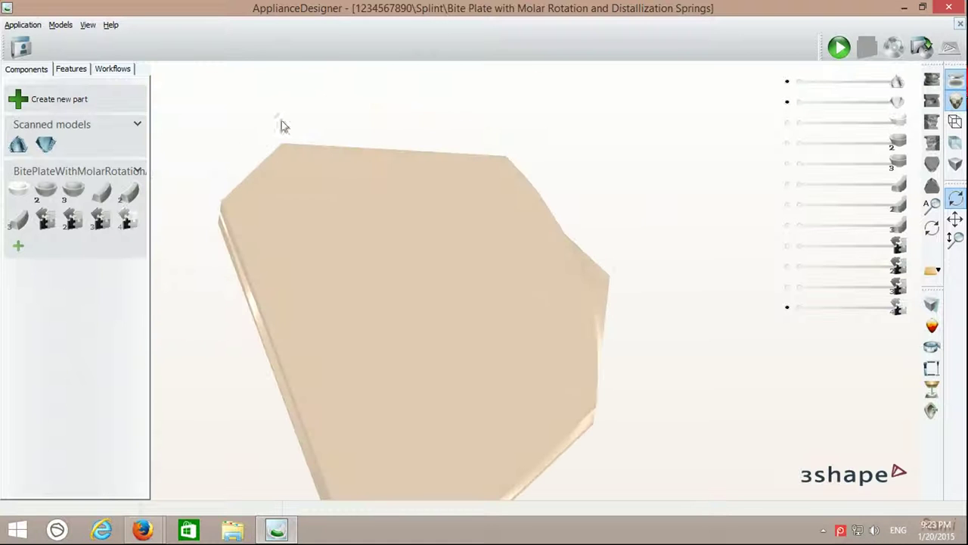
{"action": "left_click", "coordinate": [788, 101]}
{"action": "mouse_move", "coordinate": [530, 242]}
{"action": "right_mouse_down"}
{"action": "mouse_move", "coordinate": [618, 270]}
{"action": "mouse_move", "coordinate": [592, 273]}
{"action": "right_mouse_up"}
{"action": "double_click", "coordinate": [18, 191]}
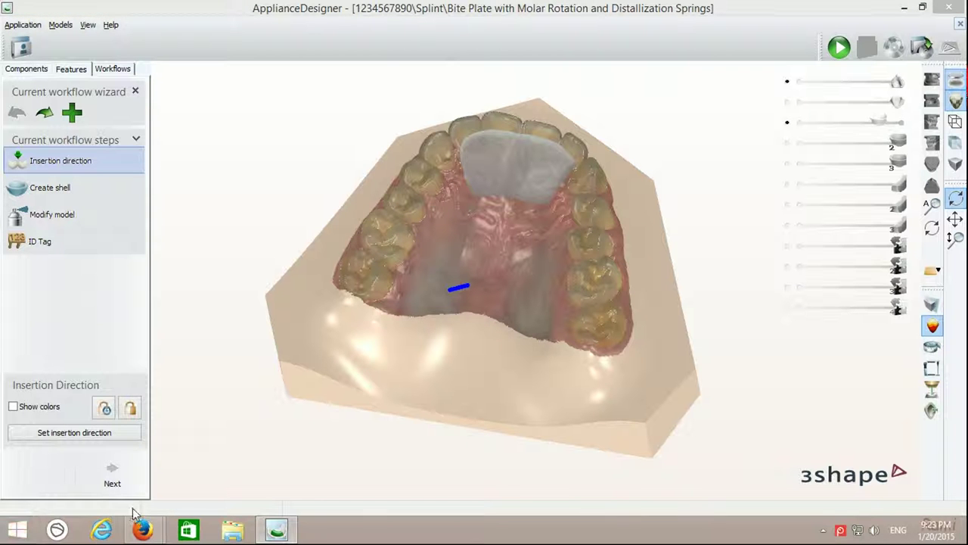
- Generate the anterior acrylic shell at 2.7mm thickness from the existing palatal spline
{"action": "left_click", "coordinate": [123, 487]}
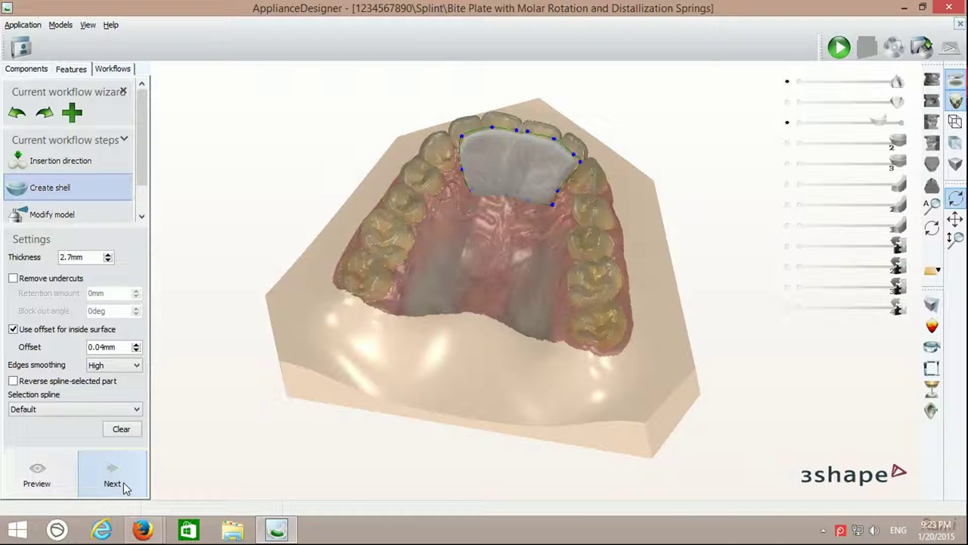
{"action": "left_click", "coordinate": [123, 485]}
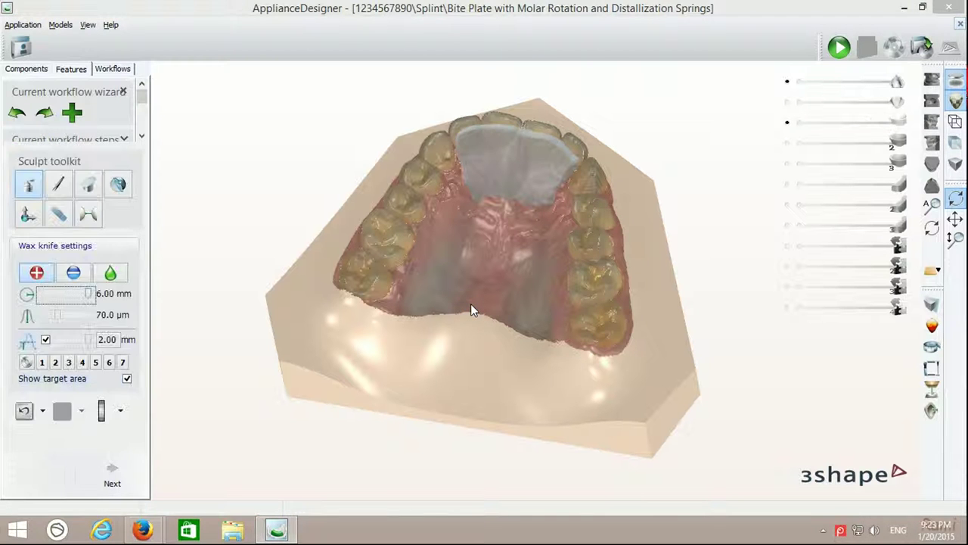
- Back in Create shell, refine the anterior shell outline by moving two spline points
{"action": "mouse_move", "coordinate": [506, 183]}
{"action": "right_mouse_down"}
{"action": "mouse_move", "coordinate": [538, 247]}
{"action": "mouse_move", "coordinate": [563, 122]}
{"action": "mouse_move", "coordinate": [513, 169]}
{"action": "right_mouse_up"}
{"action": "scroll", "coordinate": [513, 174], "scroll_direction": "up", "scroll_amount": 3}
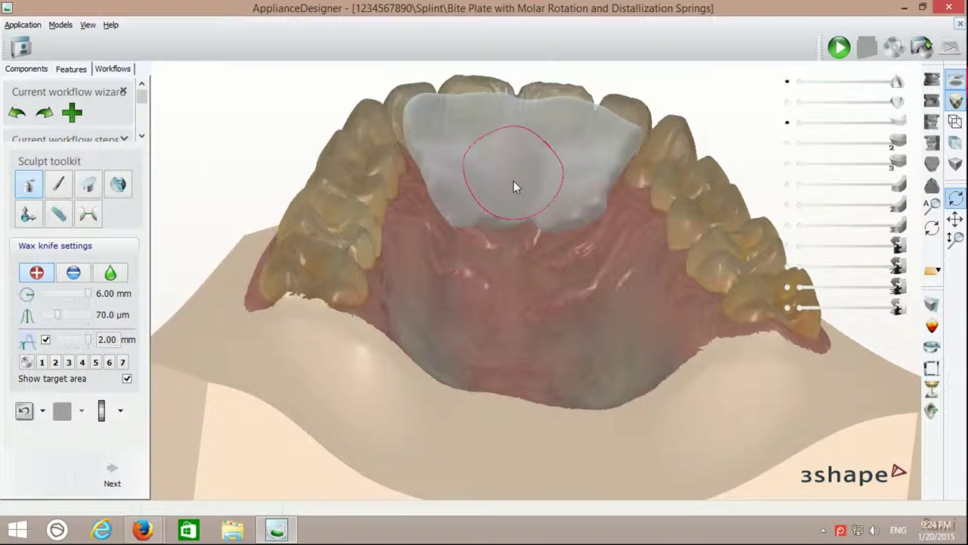
{"action": "scroll", "coordinate": [142, 103], "scroll_direction": "down", "scroll_amount": 1}
{"action": "scroll", "coordinate": [142, 103], "scroll_direction": "down", "scroll_amount": 2}
{"action": "scroll", "coordinate": [142, 106], "scroll_direction": "down", "scroll_amount": 2}
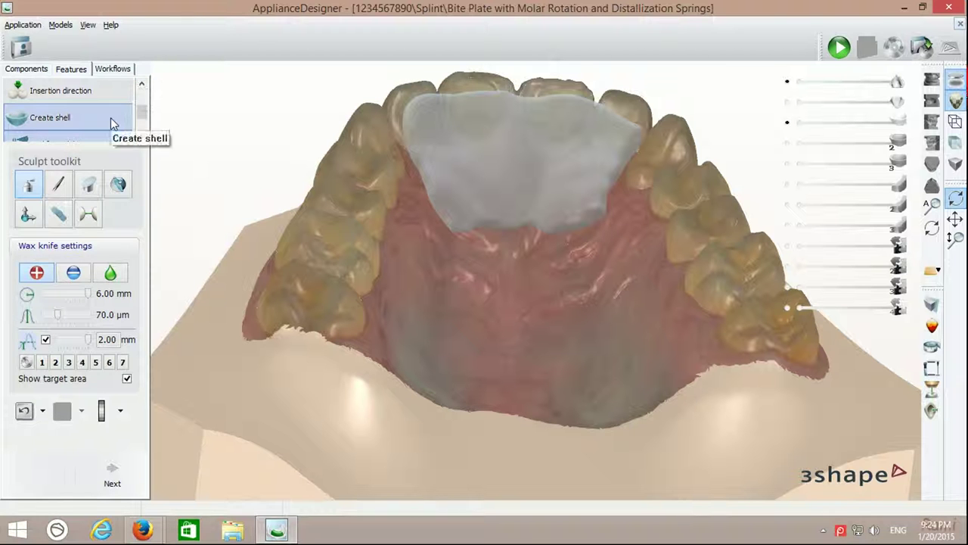
{"action": "left_click", "coordinate": [110, 117]}
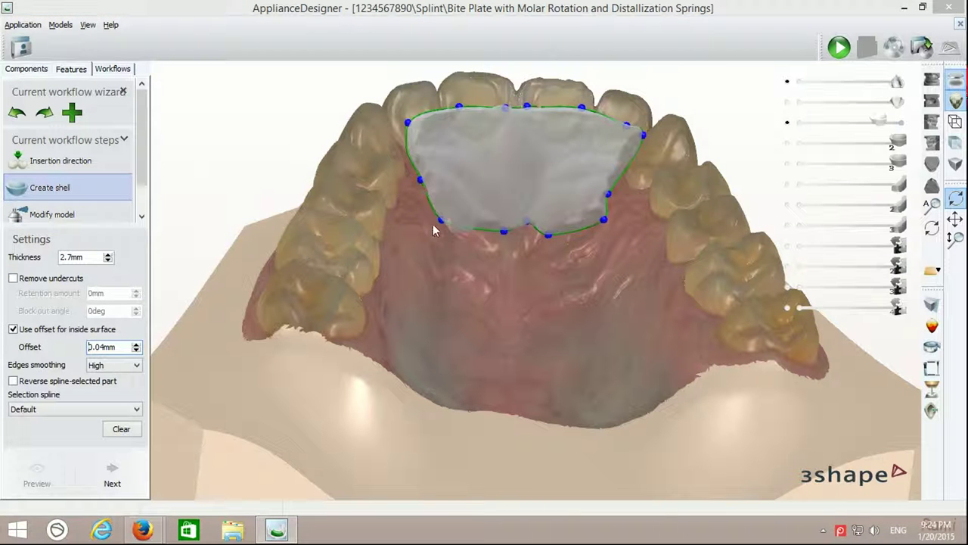
{"action": "left_click_drag", "start_coordinate": [441, 222], "coordinate": [436, 224]}
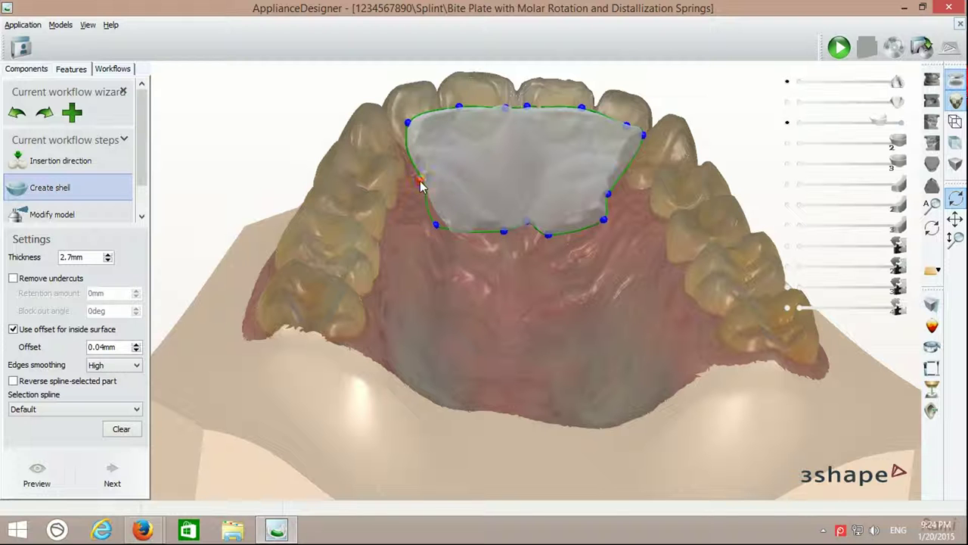
{"action": "left_click_drag", "start_coordinate": [420, 184], "coordinate": [417, 180]}
- Lower the inside offset to 0.03mm, preview, and apply the regenerated shell
{"action": "left_click", "coordinate": [137, 350]}
{"action": "left_click", "coordinate": [45, 475]}
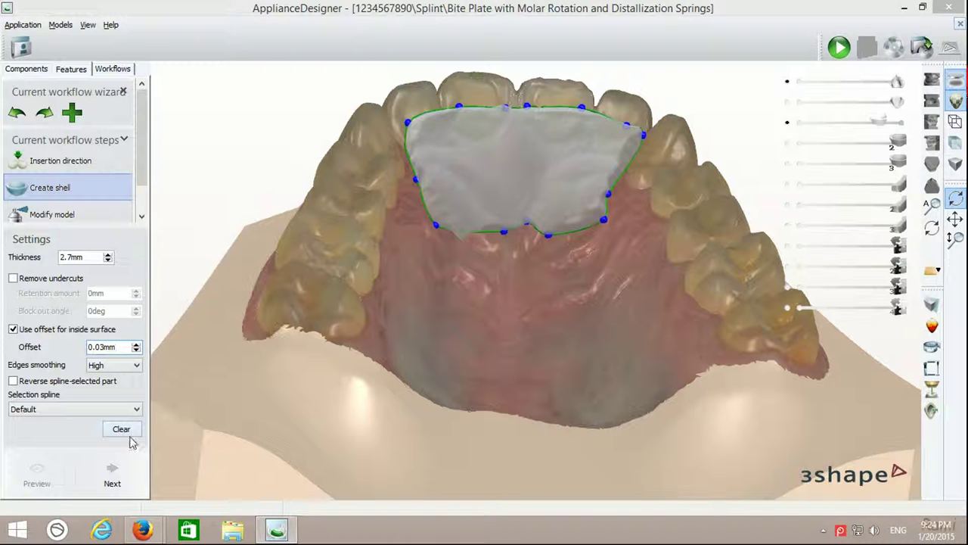
{"action": "left_click", "coordinate": [118, 494]}
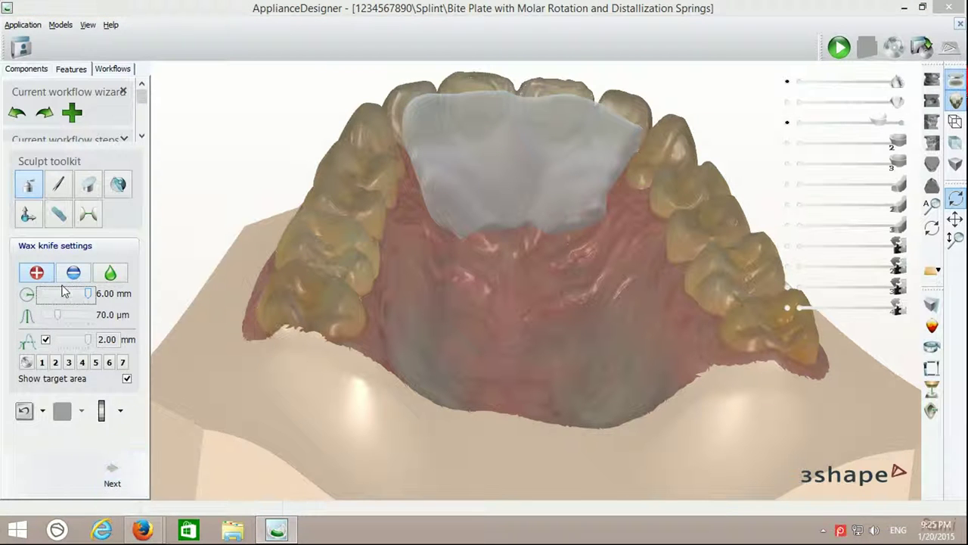
- Raise the wax knife value and switch the knife to Smooth mode
{"action": "left_click_drag", "start_coordinate": [56, 315], "coordinate": [84, 317]}
{"action": "left_click", "coordinate": [110, 272]}
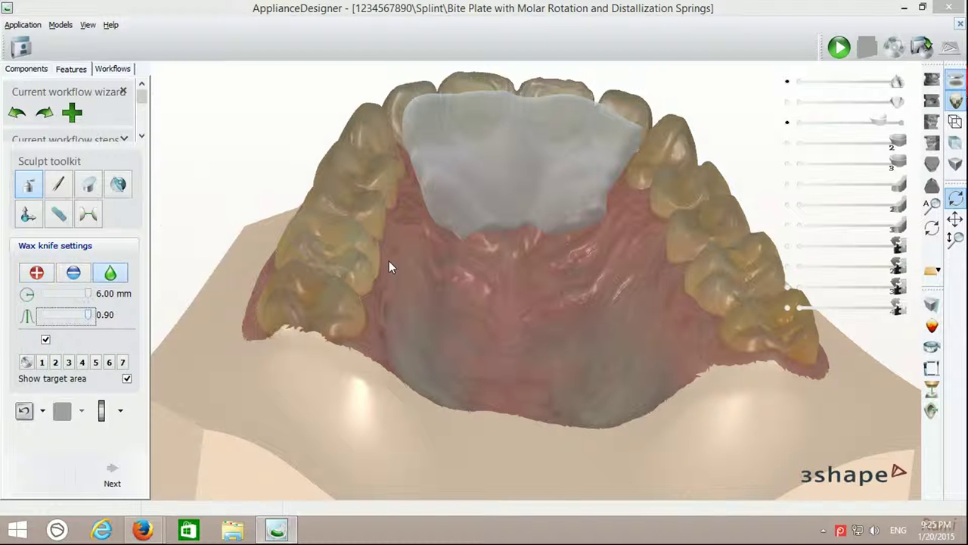
{"action": "scroll", "coordinate": [389, 260], "scroll_direction": "up", "scroll_amount": 3}
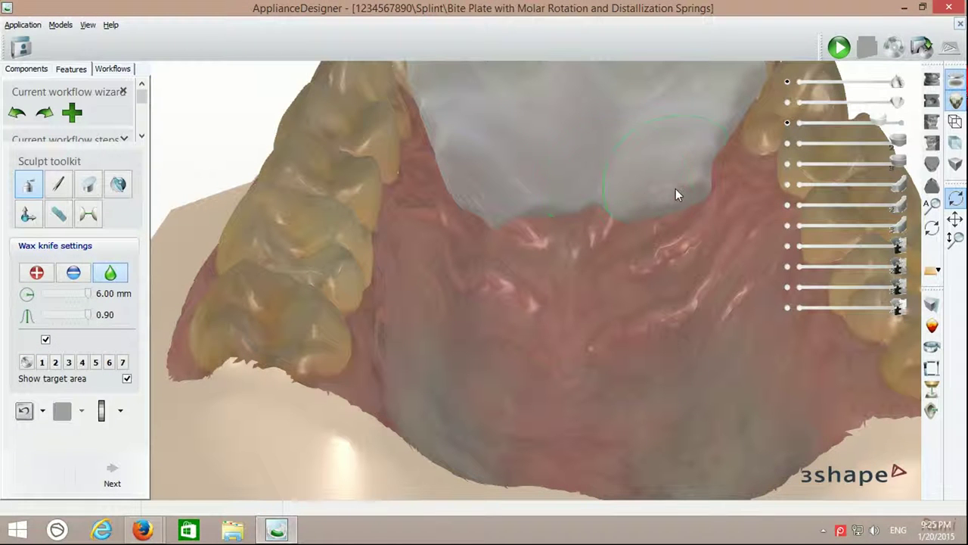
- Make the anterior plate opaque and show the palatal wire springs and both molar bands
{"action": "left_click", "coordinate": [900, 122]}
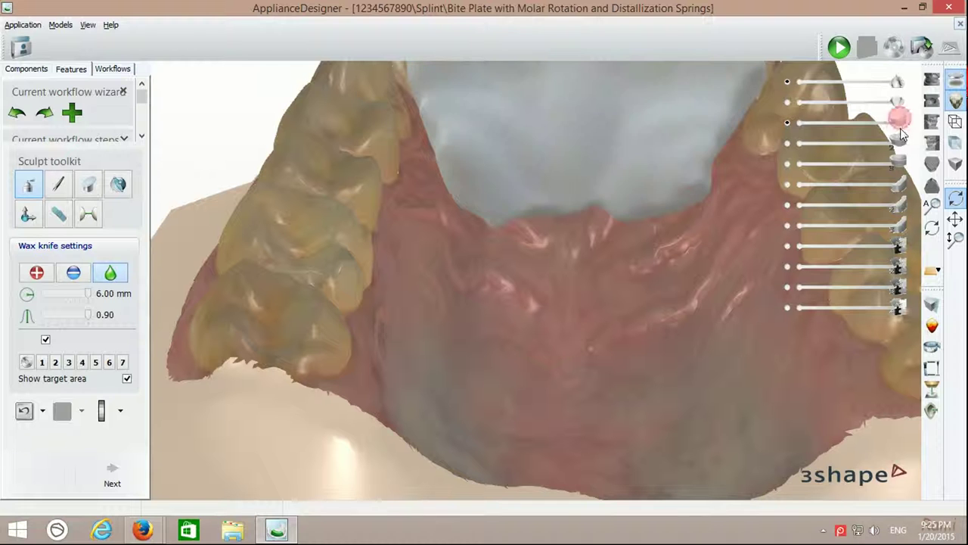
{"action": "left_click", "coordinate": [787, 246]}
{"action": "left_click", "coordinate": [787, 286]}
{"action": "left_click", "coordinate": [788, 307]}
{"action": "scroll", "coordinate": [639, 217], "scroll_direction": "down", "scroll_amount": 5}
{"action": "scroll", "coordinate": [639, 218], "scroll_direction": "up", "scroll_amount": 5}
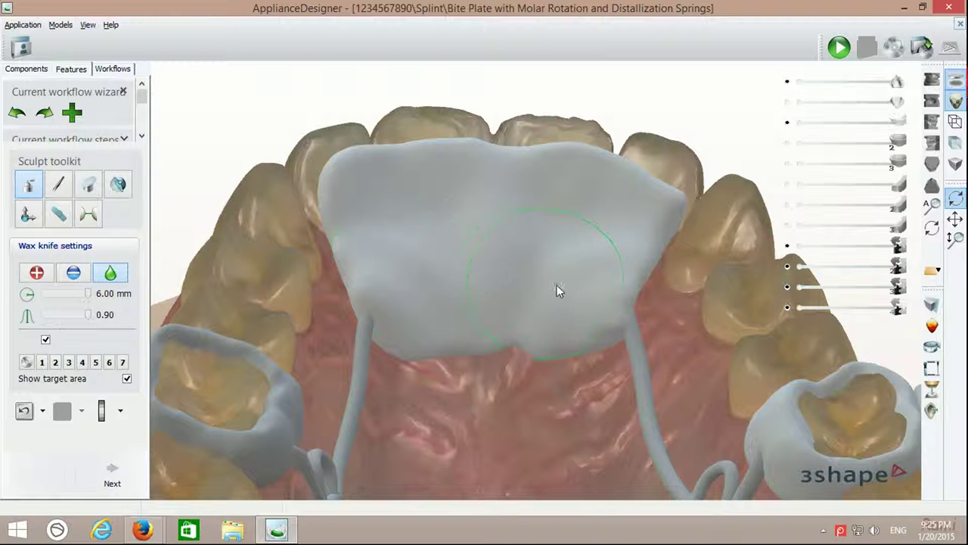
- Add 90 µm of wax along the plate's front edge
{"action": "left_click", "coordinate": [36, 272]}
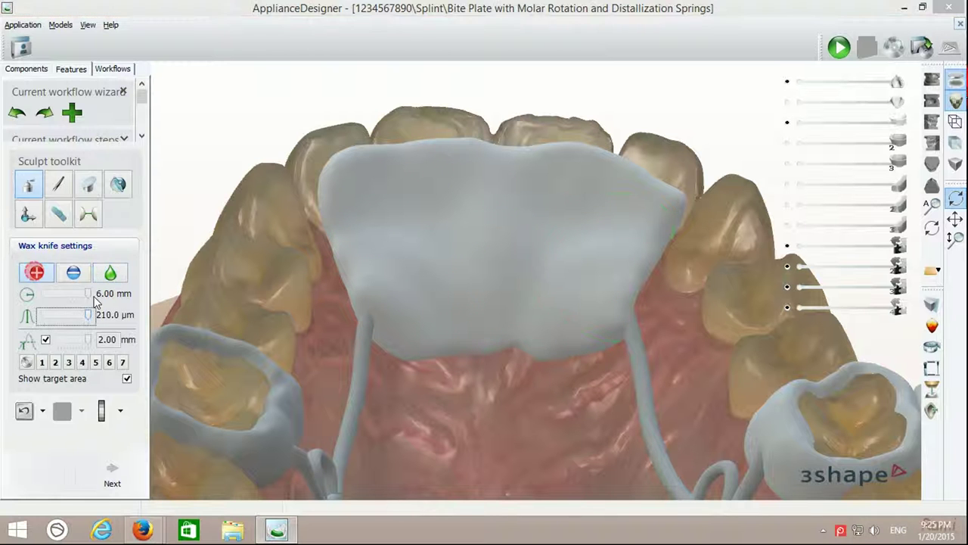
{"action": "left_click_drag", "start_coordinate": [89, 315], "coordinate": [62, 315]}
{"action": "left_click_drag", "start_coordinate": [342, 152], "coordinate": [649, 180]}
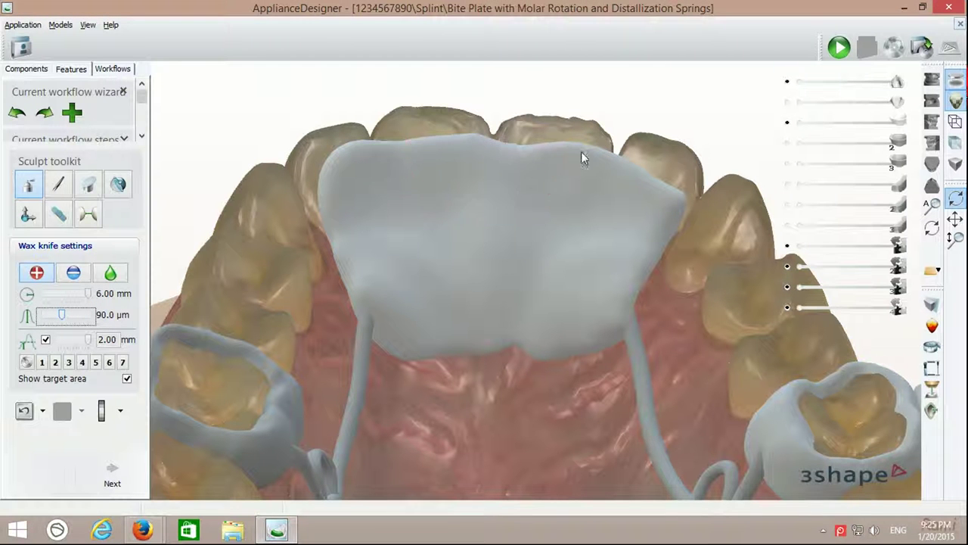
- Smooth the plate's front edge and centre at strength 0.90, then make it semi-transparent
{"action": "right_click_drag", "start_coordinate": [540, 215], "coordinate": [534, 273]}
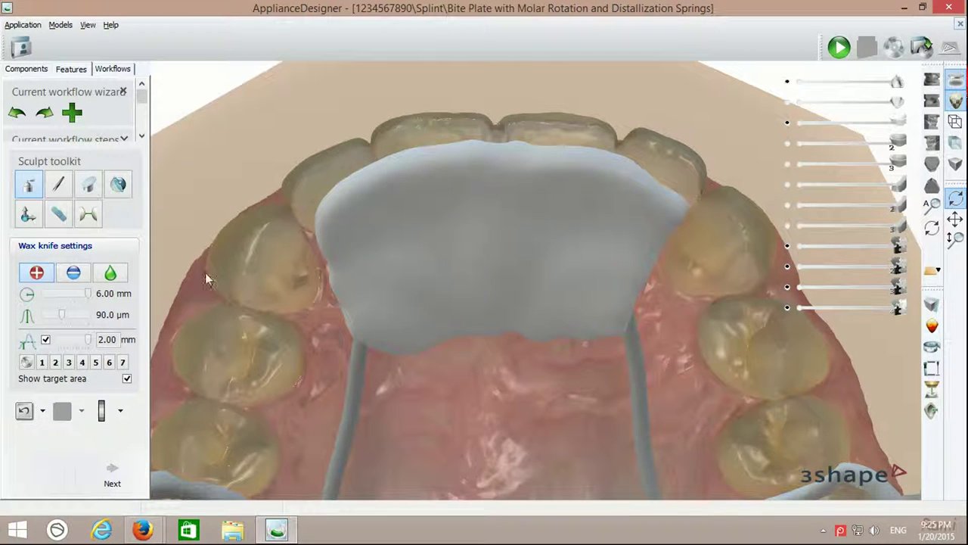
{"action": "left_click", "coordinate": [110, 272]}
{"action": "left_click_drag", "start_coordinate": [73, 305], "coordinate": [95, 312]}
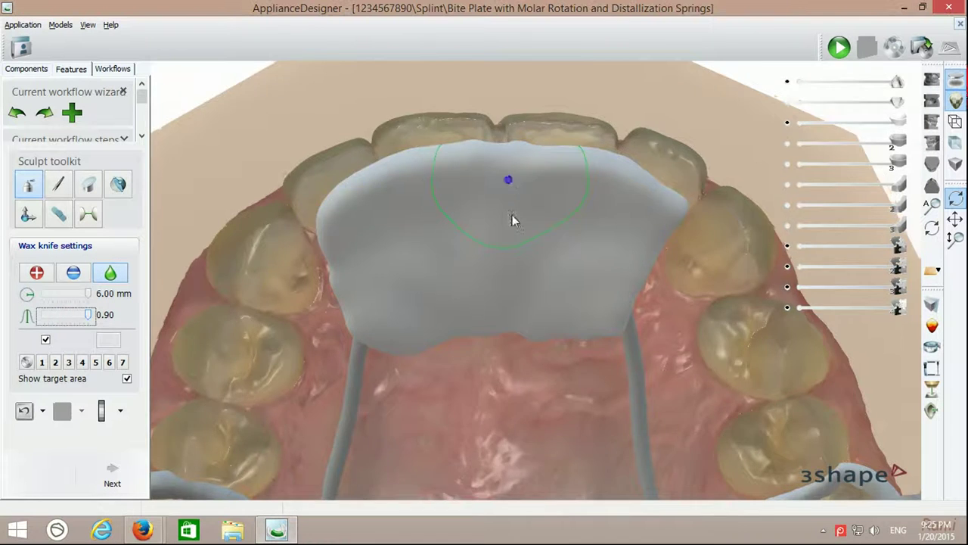
{"action": "right_click_drag", "start_coordinate": [512, 215], "coordinate": [513, 176]}
{"action": "left_click_drag", "start_coordinate": [513, 175], "coordinate": [513, 149]}
{"action": "right_click_drag", "start_coordinate": [446, 231], "coordinate": [411, 257]}
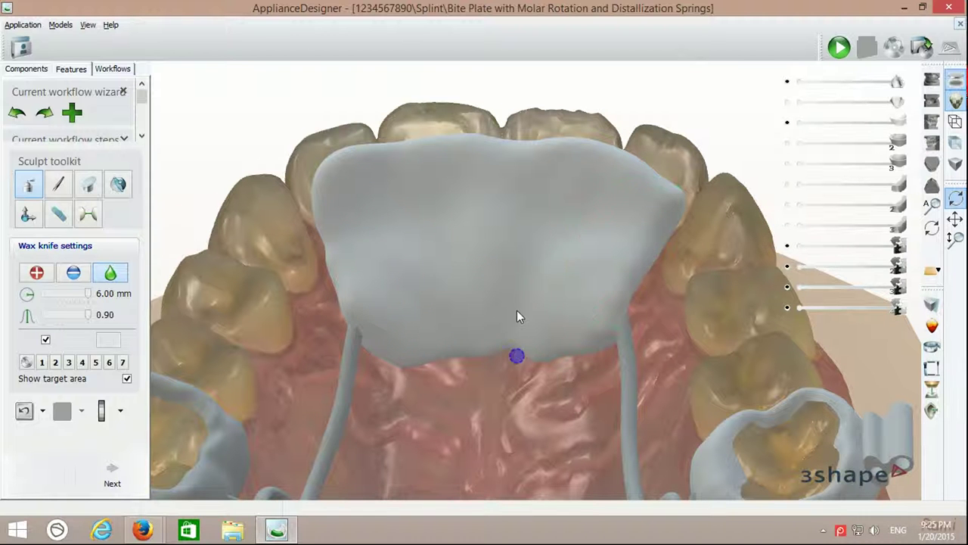
{"action": "right_click_drag", "start_coordinate": [517, 310], "coordinate": [434, 292]}
{"action": "left_click_drag", "start_coordinate": [434, 328], "coordinate": [532, 310]}
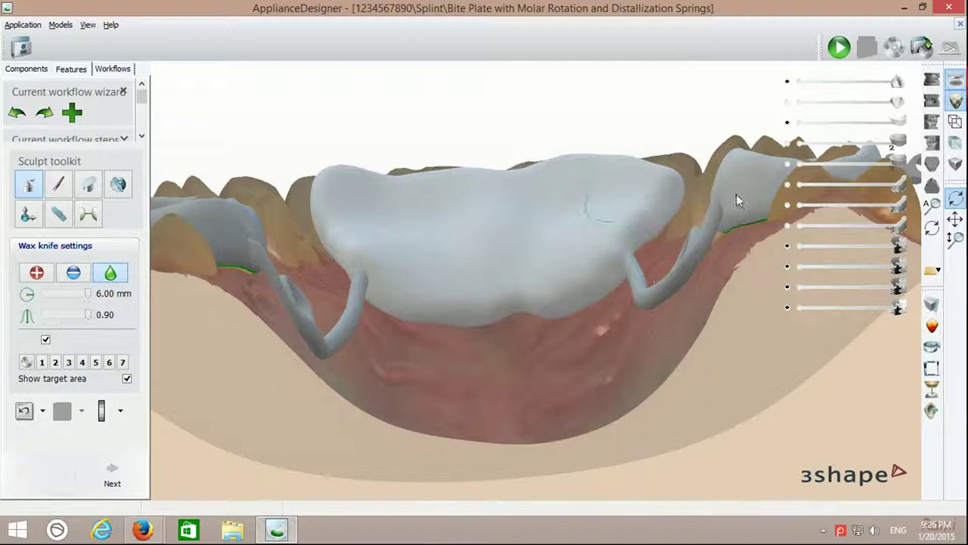
{"action": "left_click_drag", "start_coordinate": [899, 122], "coordinate": [870, 122]}
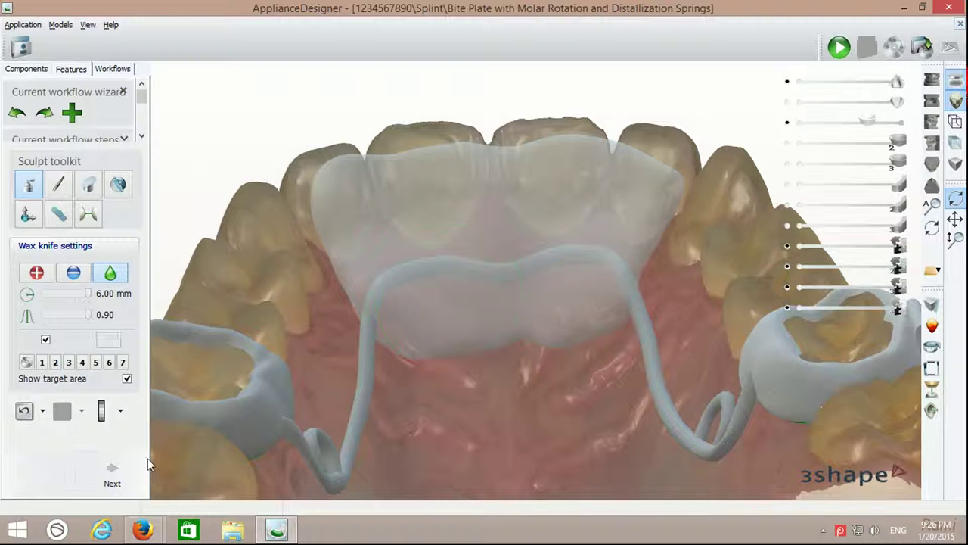
- Add an integrated ID tag, depth 1.3 and height 3.3, to the plate and click Done
{"action": "left_click", "coordinate": [127, 473]}
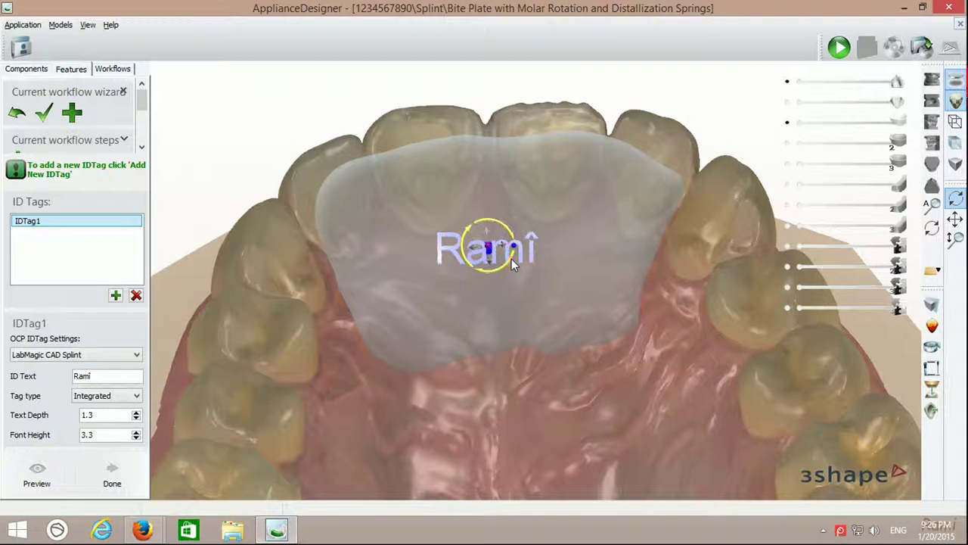
{"action": "left_click", "coordinate": [130, 466]}
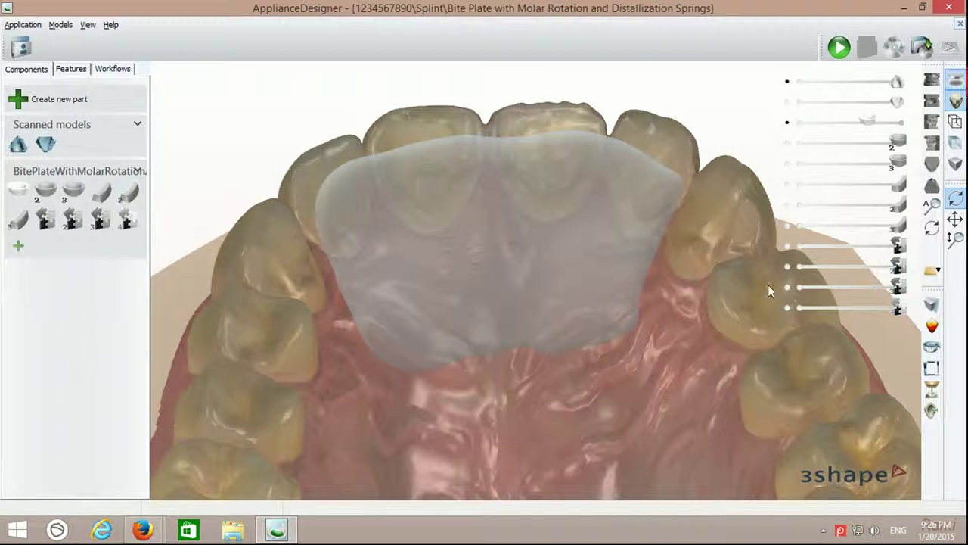
- Show the palatal wire, springs and molar bands, viewing the whole appliance from above
{"action": "left_click", "coordinate": [787, 246]}
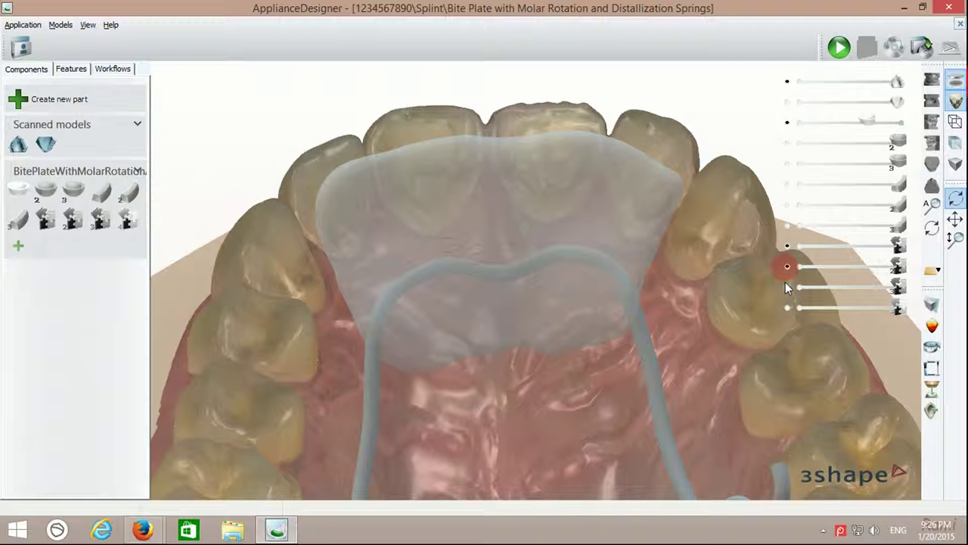
{"action": "left_click", "coordinate": [787, 266]}
{"action": "left_click", "coordinate": [787, 287]}
{"action": "left_click", "coordinate": [787, 307]}
{"action": "scroll", "coordinate": [669, 285], "scroll_direction": "down", "scroll_amount": 3}
{"action": "mouse_move", "coordinate": [668, 285]}
{"action": "right_mouse_down"}
{"action": "mouse_move", "coordinate": [698, 336]}
{"action": "mouse_move", "coordinate": [655, 317]}
{"action": "mouse_move", "coordinate": [619, 269]}
{"action": "mouse_move", "coordinate": [584, 245]}
{"action": "mouse_move", "coordinate": [590, 263]}
{"action": "right_mouse_up"}
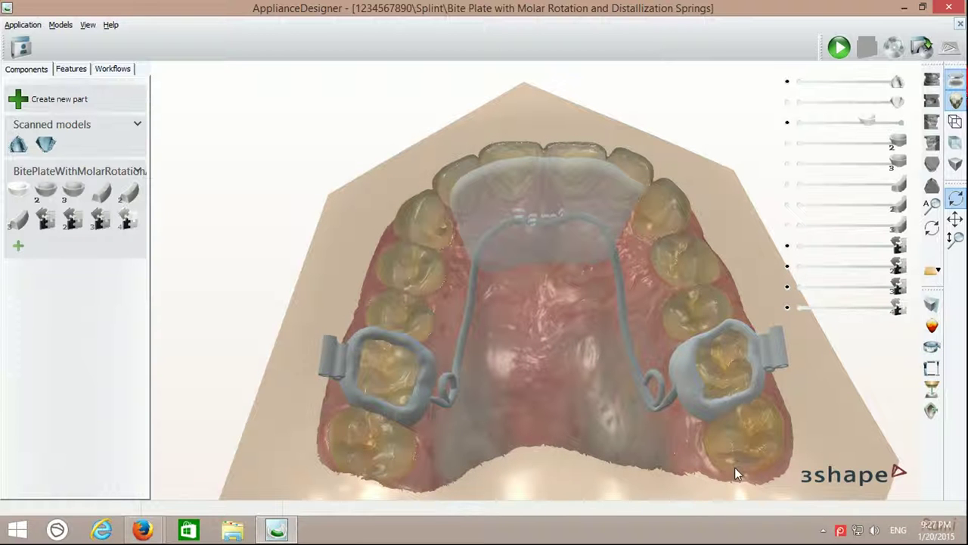
- Save the appliance design and tilt the model to inspect the embossed ID tag
{"action": "left_click", "coordinate": [888, 51]}
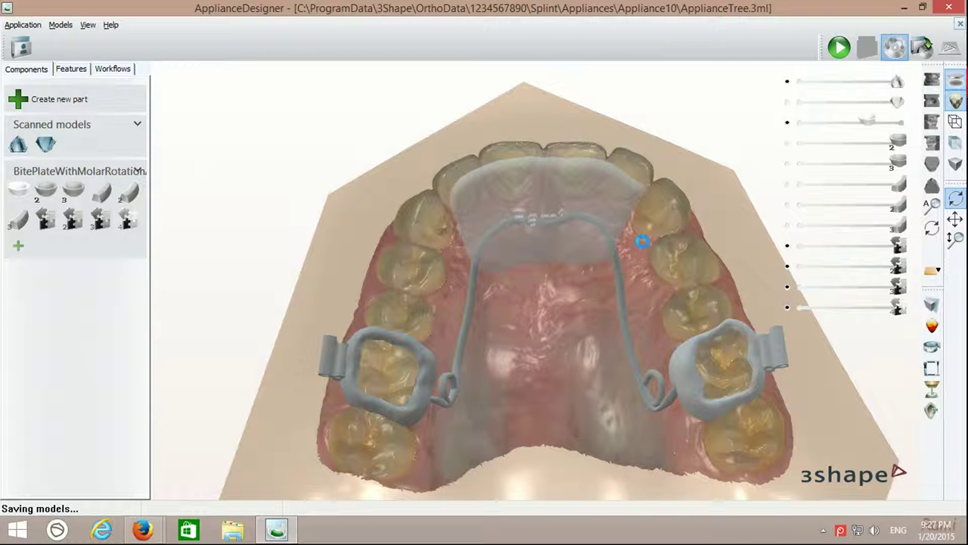
{"action": "scroll", "coordinate": [609, 215], "scroll_direction": "down", "scroll_amount": 3}
{"action": "mouse_move", "coordinate": [612, 275]}
{"action": "right_mouse_down"}
{"action": "mouse_move", "coordinate": [619, 243]}
{"action": "mouse_move", "coordinate": [533, 188]}
{"action": "mouse_move", "coordinate": [552, 236]}
{"action": "right_mouse_up"}
{"action": "scroll", "coordinate": [624, 251], "scroll_direction": "up", "scroll_amount": 2}
{"action": "scroll", "coordinate": [516, 189], "scroll_direction": "up", "scroll_amount": 3}
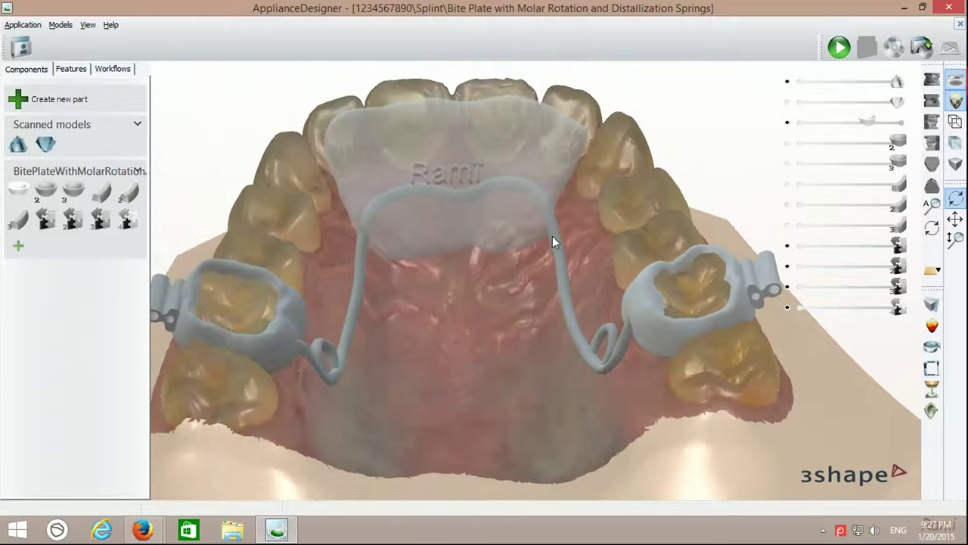